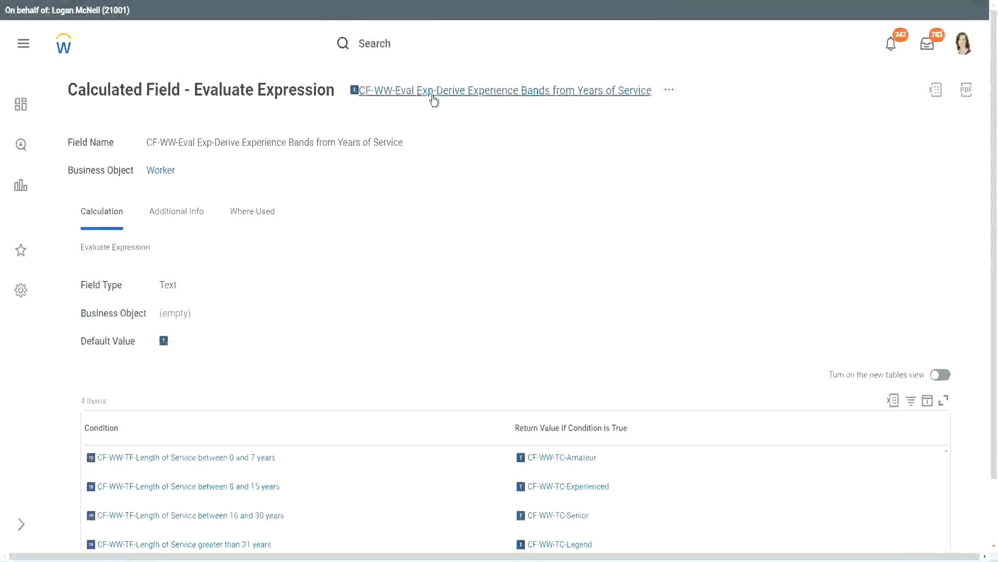
right_click(434, 94)
click(471, 158)
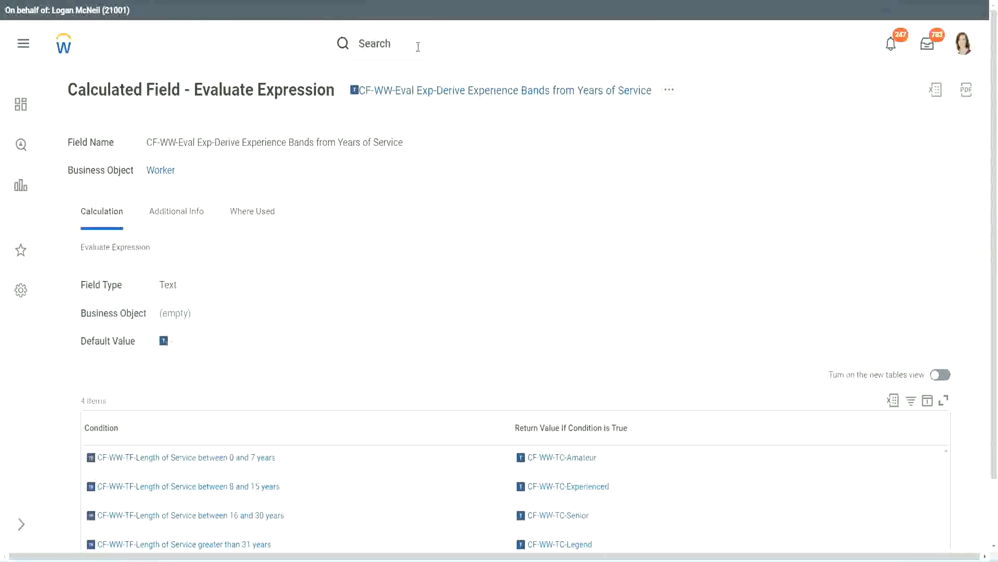
click(418, 46)
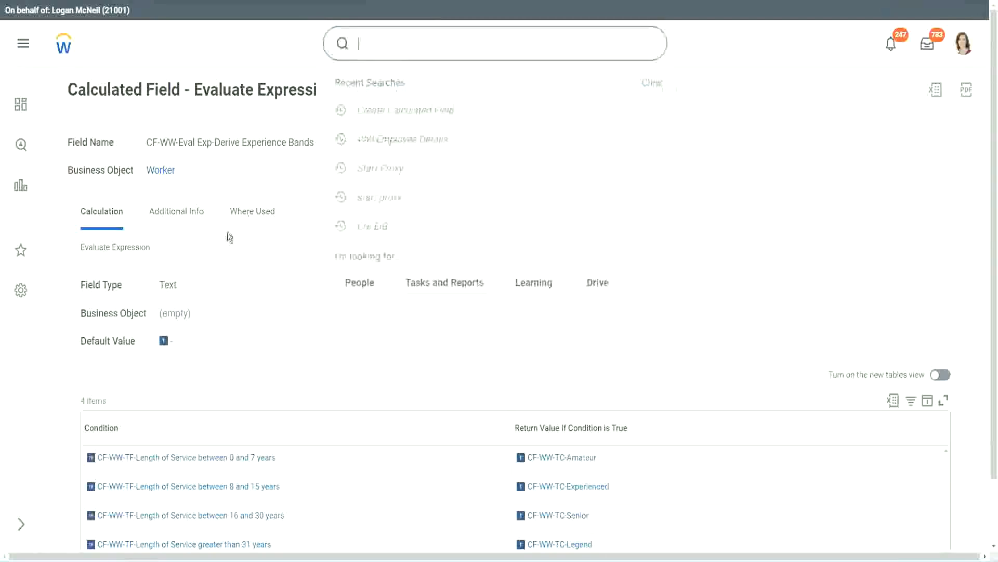
click(708, 120)
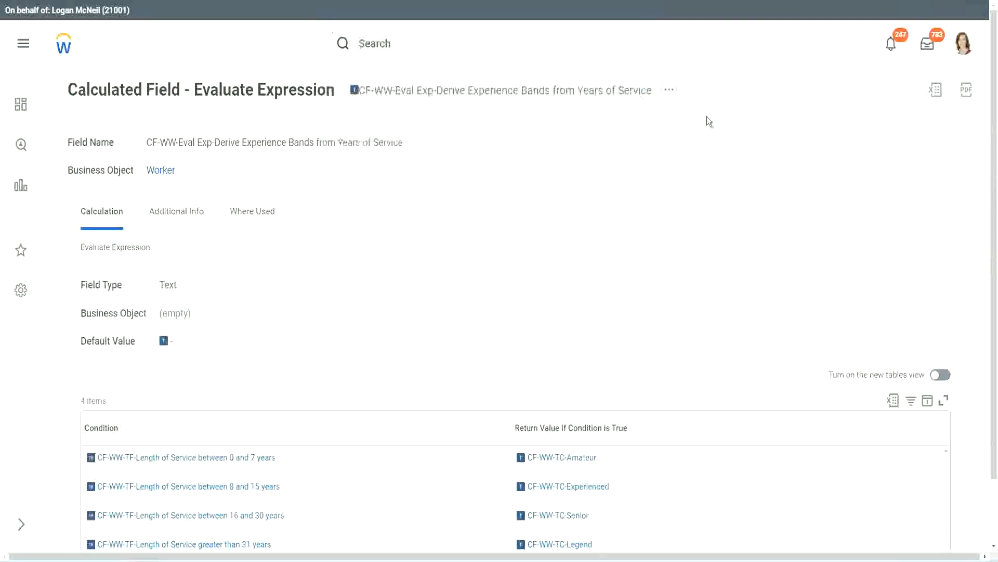
- Find and open the Create Calculated Field task
click(395, 39)
text(create calc)
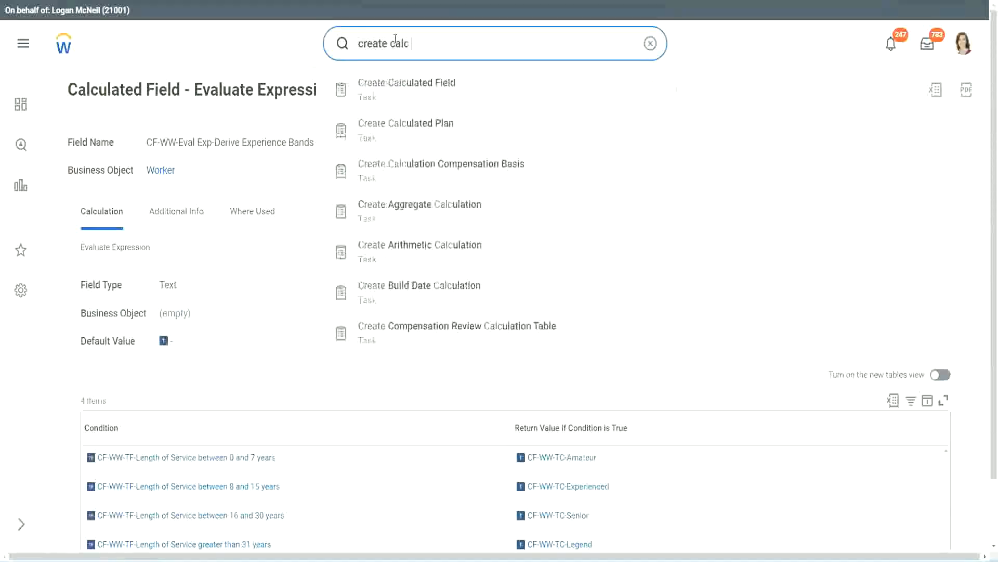
text( field)
click(416, 97)
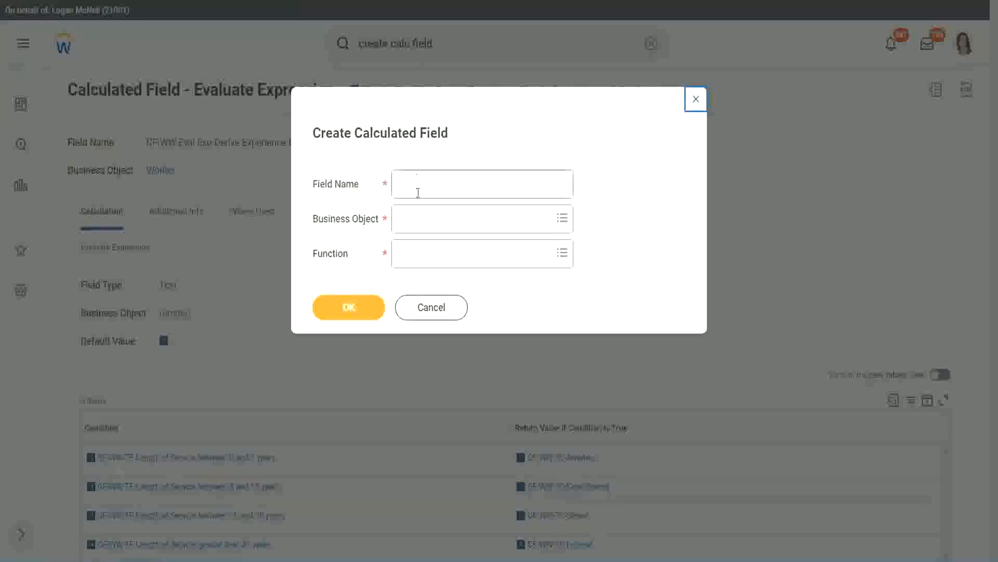
- Name the new calculated field CF-WW-LRB-Identify Experience Bands from years of Service
click(419, 190)
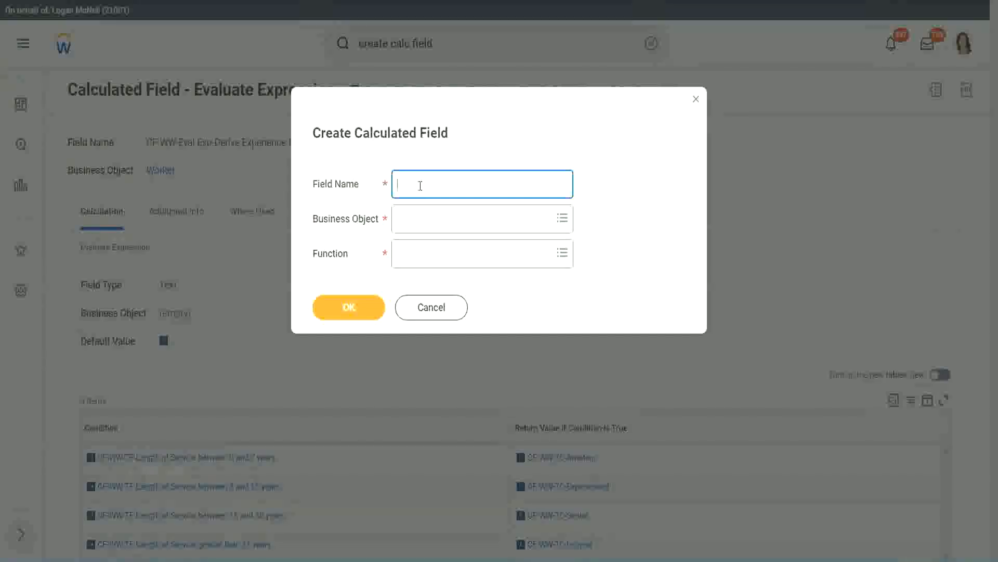
text(CF-WW-LRB-Identify Exe)
key(BackSpace)
text(periende)
key(BackSpace)
key(BackSpace)
text(ce )
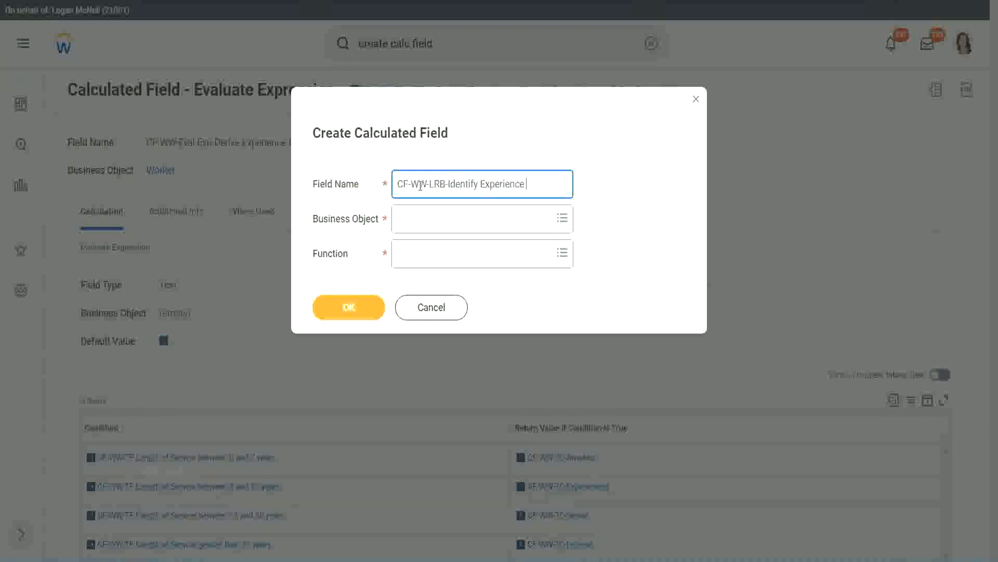
text(Bands (in years))
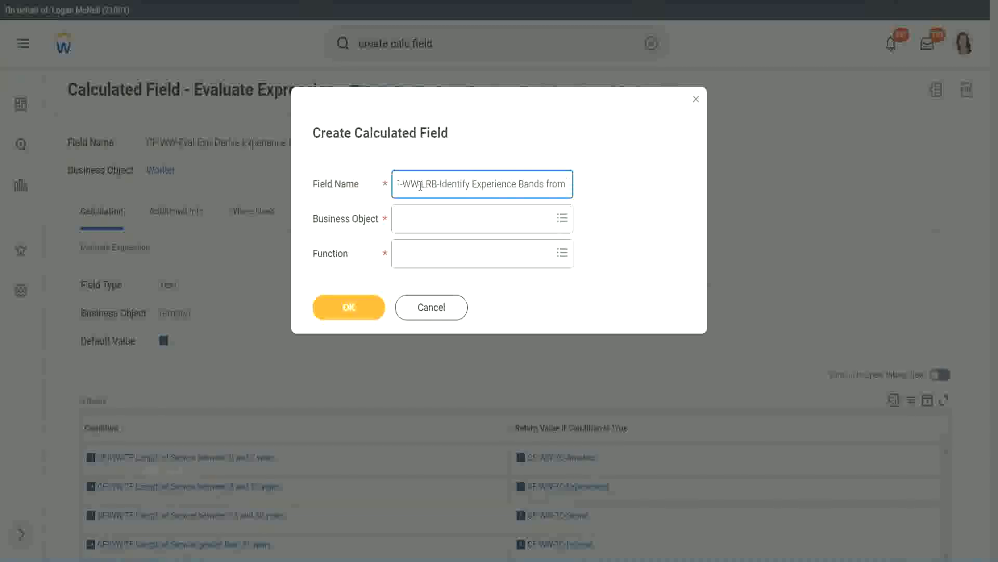
text(f Service)
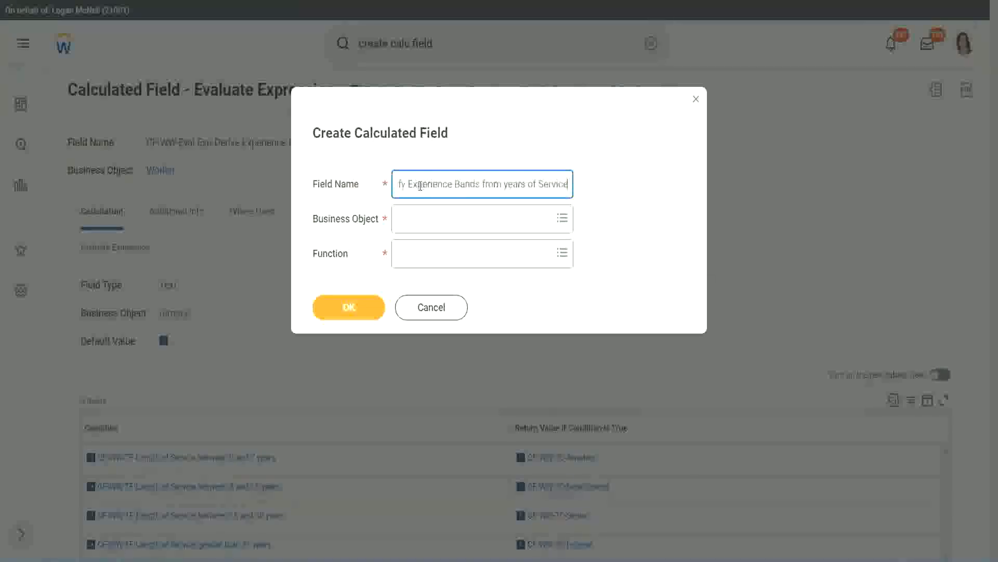
- Set the calculated field's business object to Worker and its function to Lookup Range Band, and continue to its definition
key(Tab)
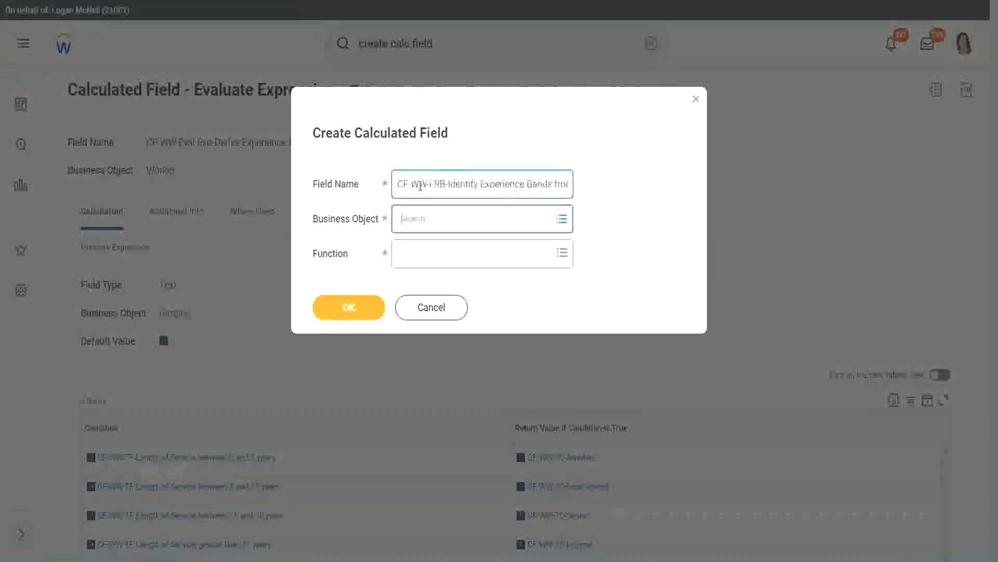
text(wor)
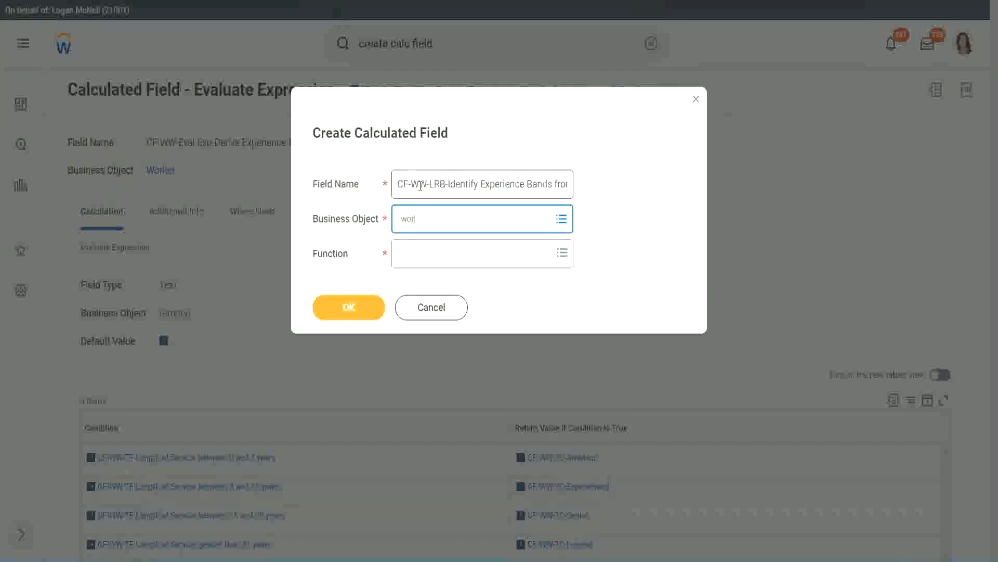
text(ker)
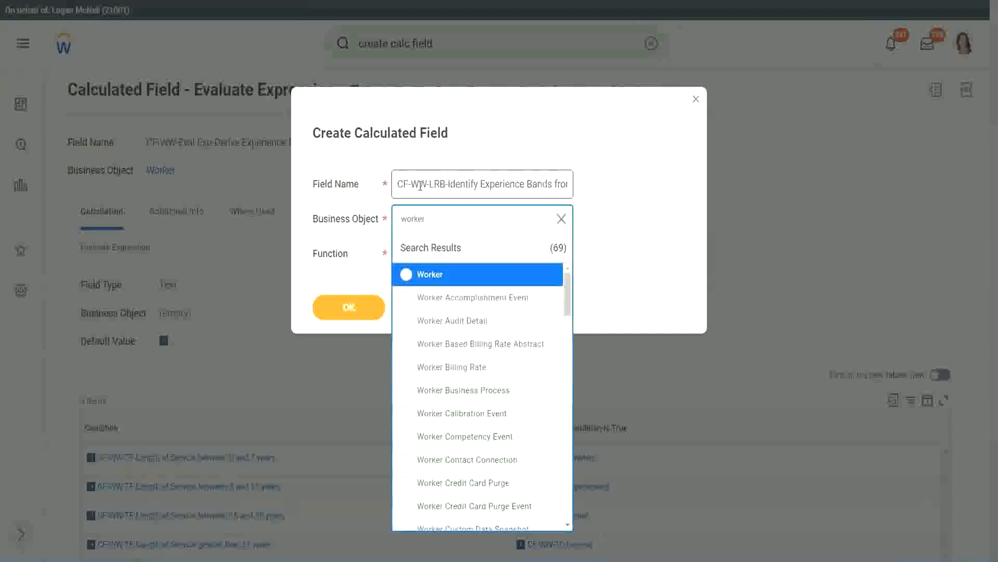
key(Return)
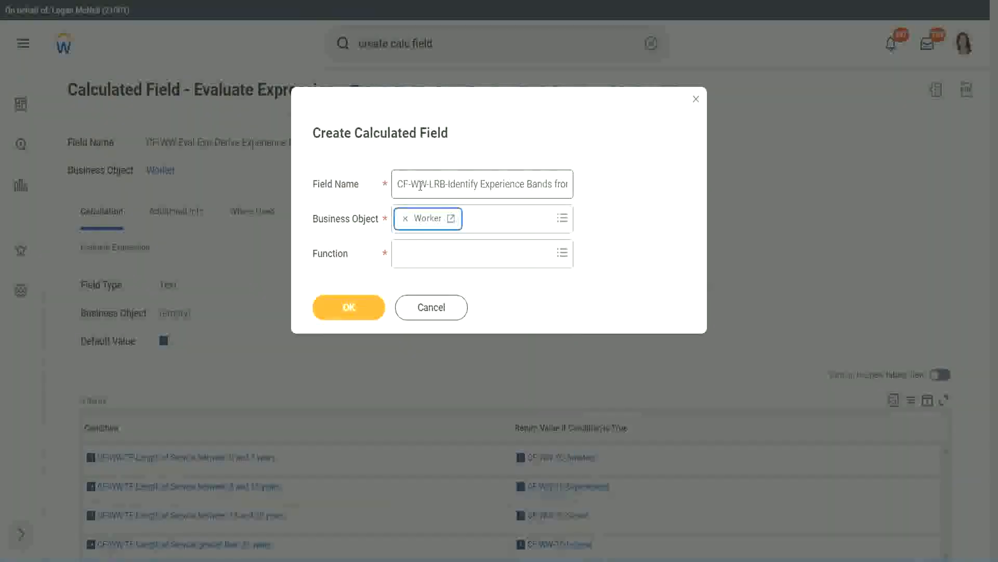
key(Tab)
text(lo)
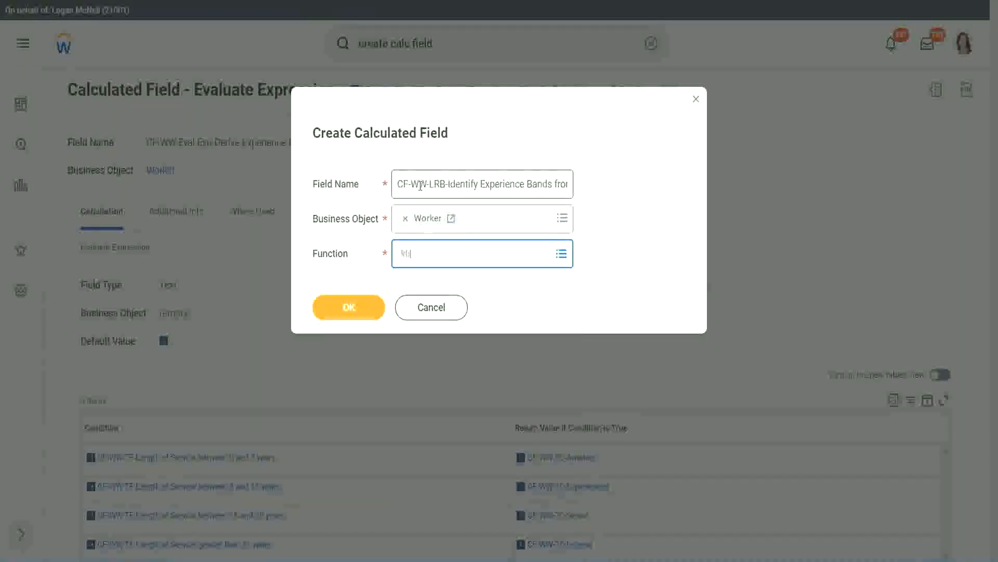
key(Return)
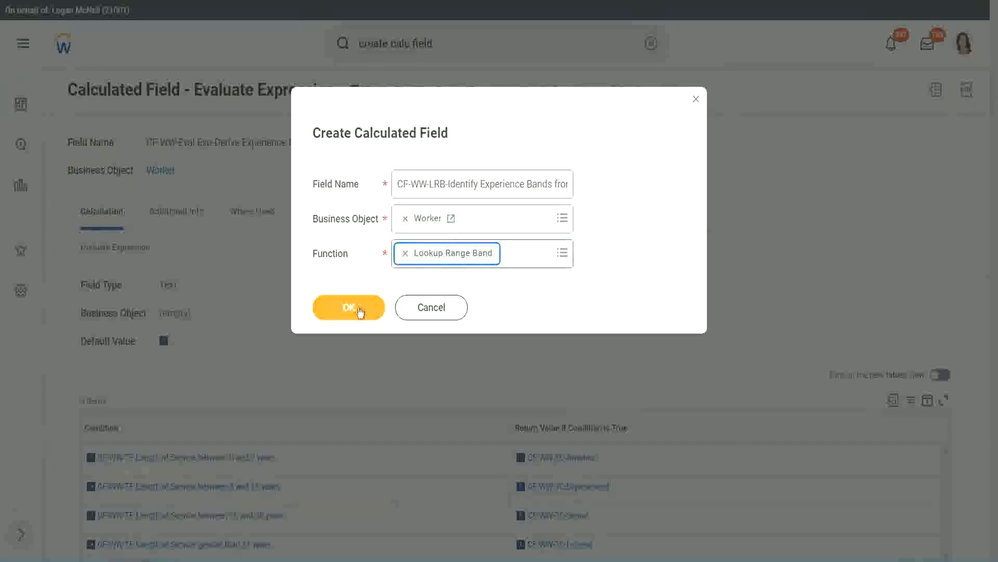
click(357, 309)
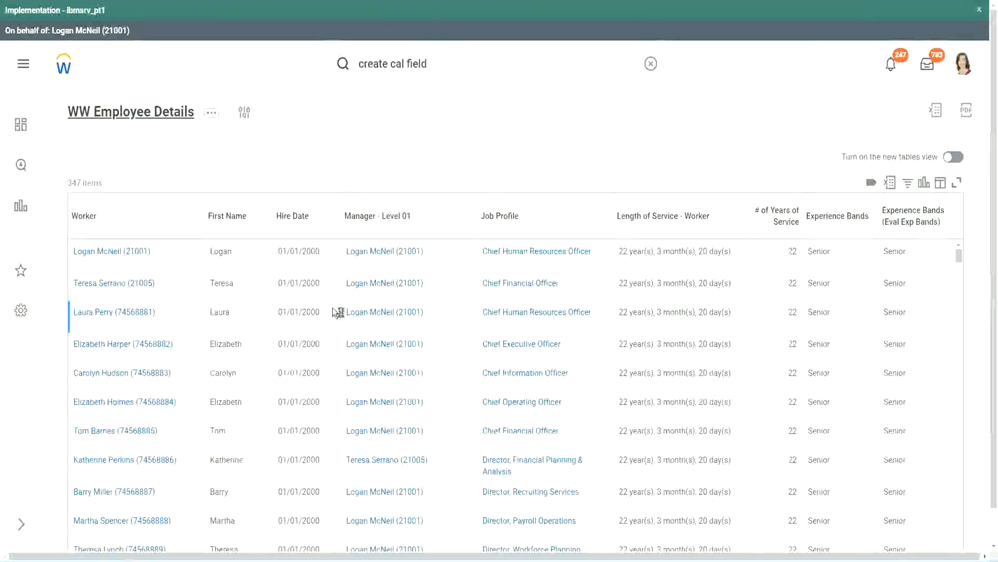
- Copy the CF-WW-Convert Text To Number-Number of Years from Length of Service name from the WW Employee Details report definition and use it as source field
scroll(329, 343, down, 6)
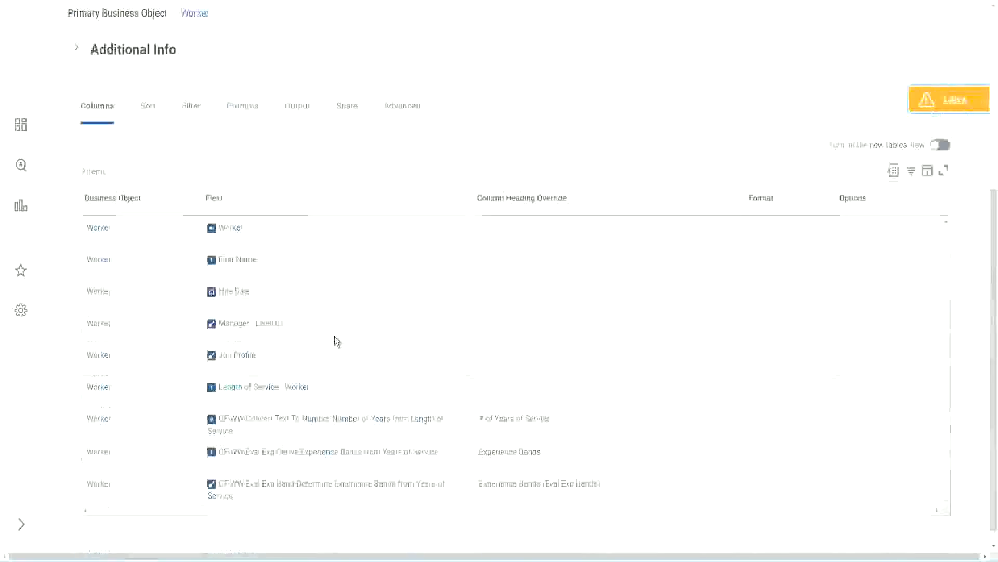
right_click(316, 406)
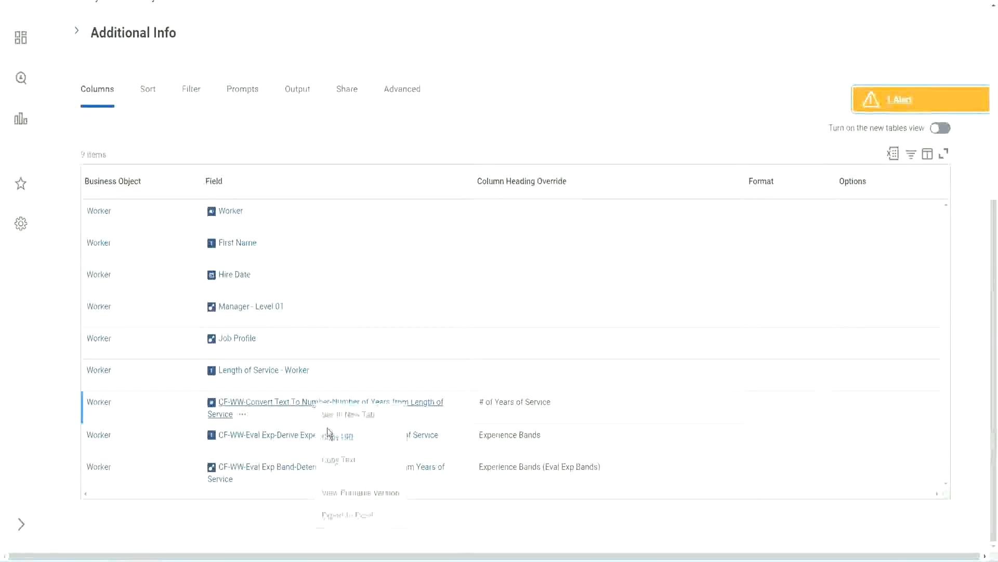
click(341, 461)
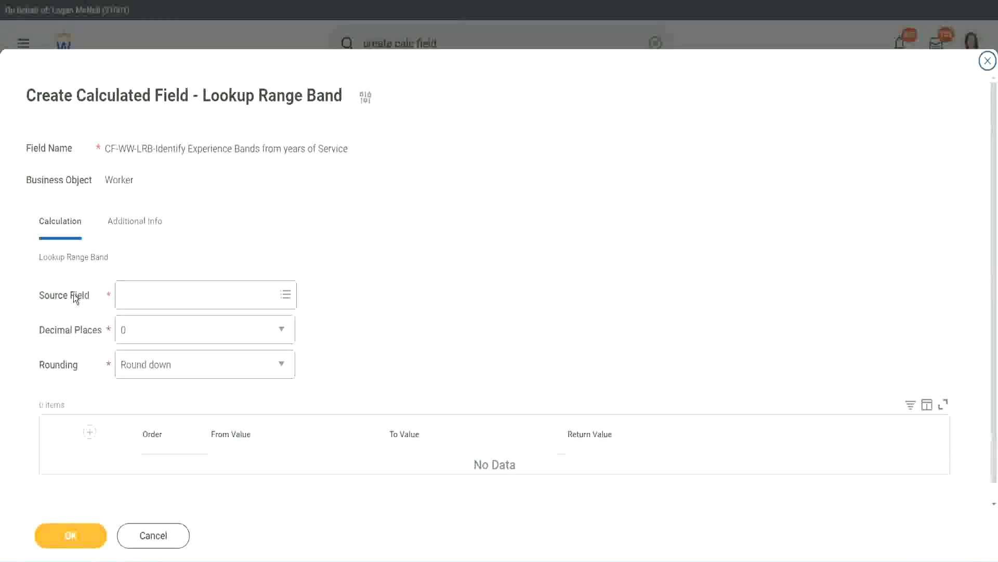
click(155, 296)
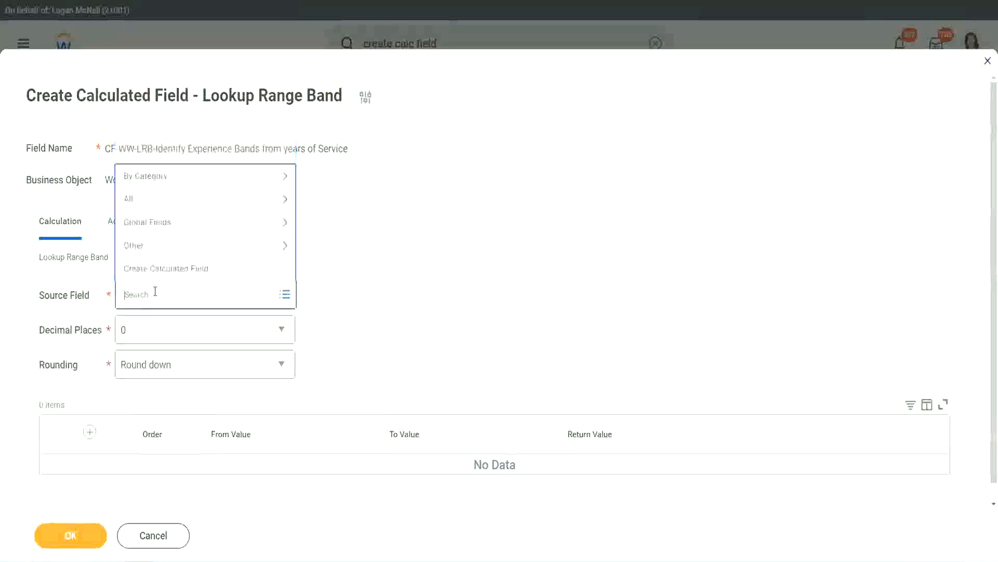
text(Number of Years from Length of Service)
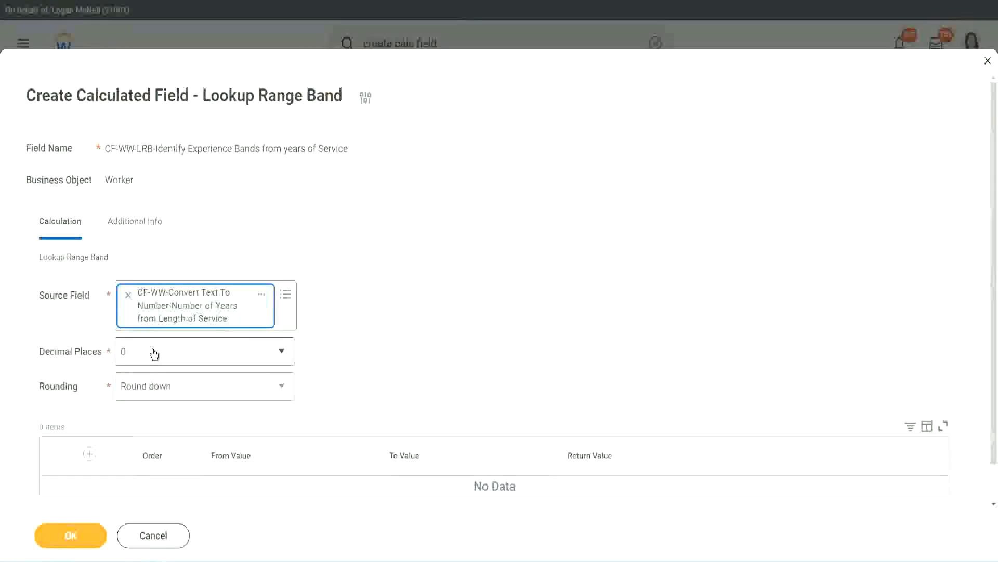
- Keep the decimal places at 0 and set the rounding to Round
click(195, 358)
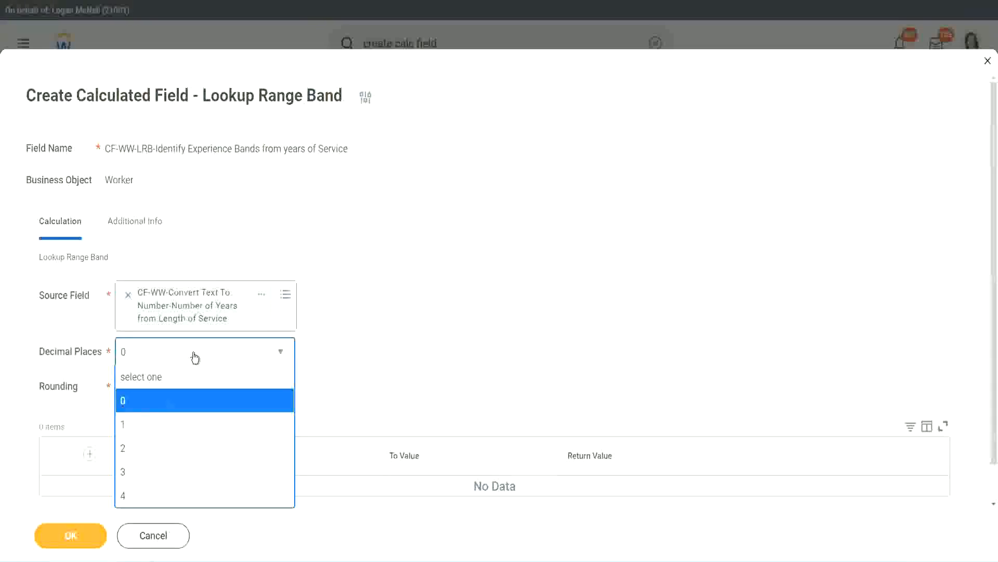
click(389, 341)
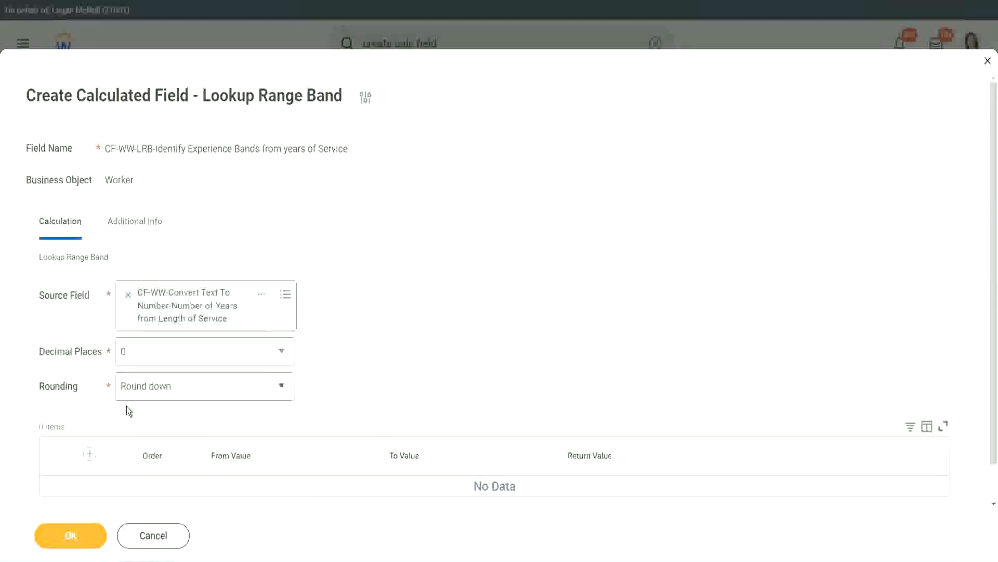
click(160, 388)
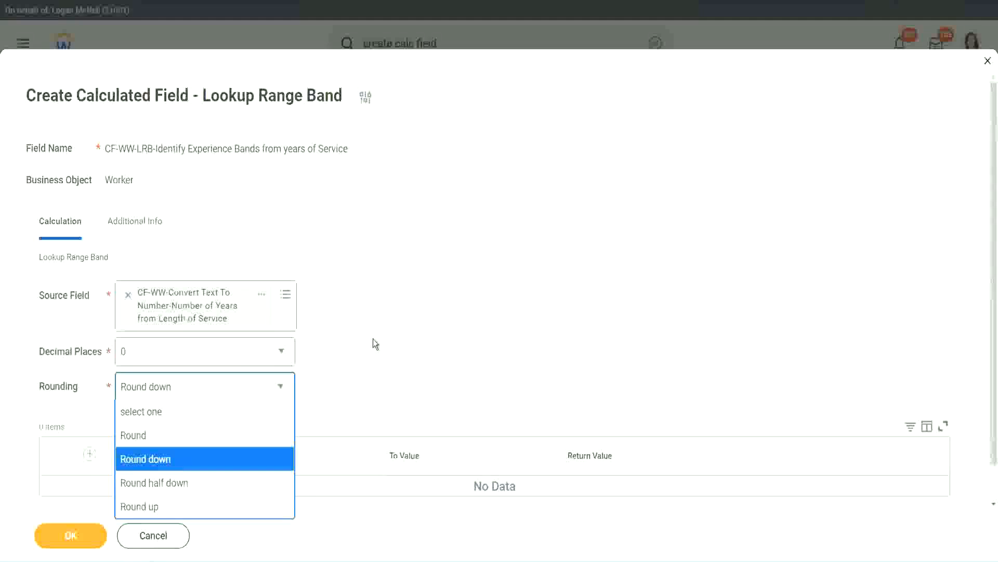
click(351, 383)
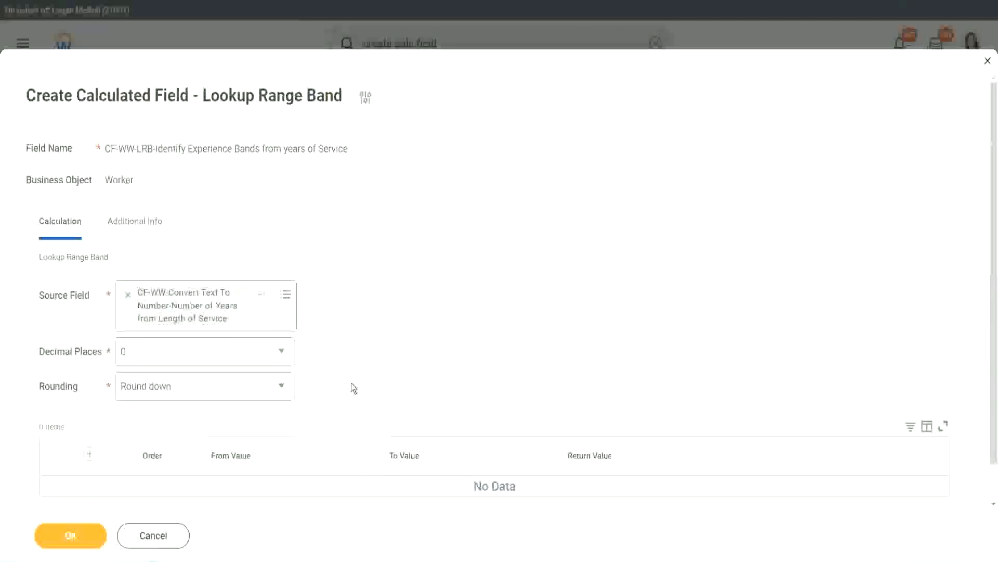
click(170, 390)
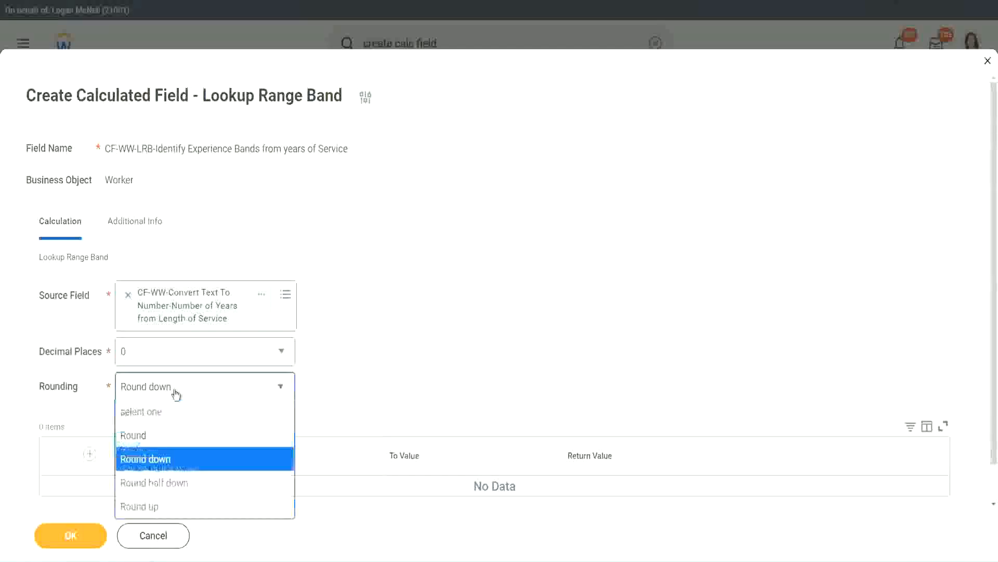
click(166, 440)
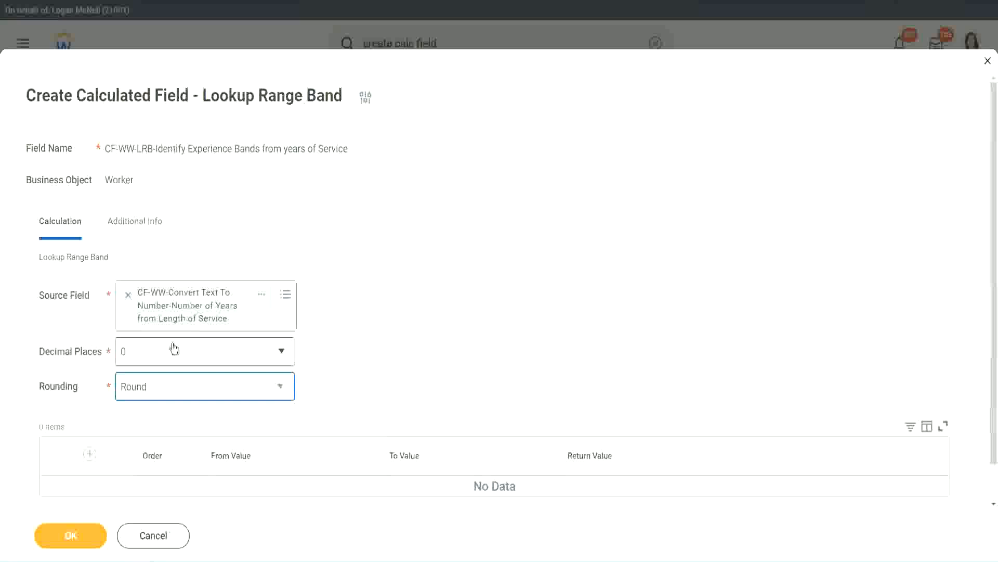
- Add a range band row from 0 to 7 with the return value Amateur
click(91, 455)
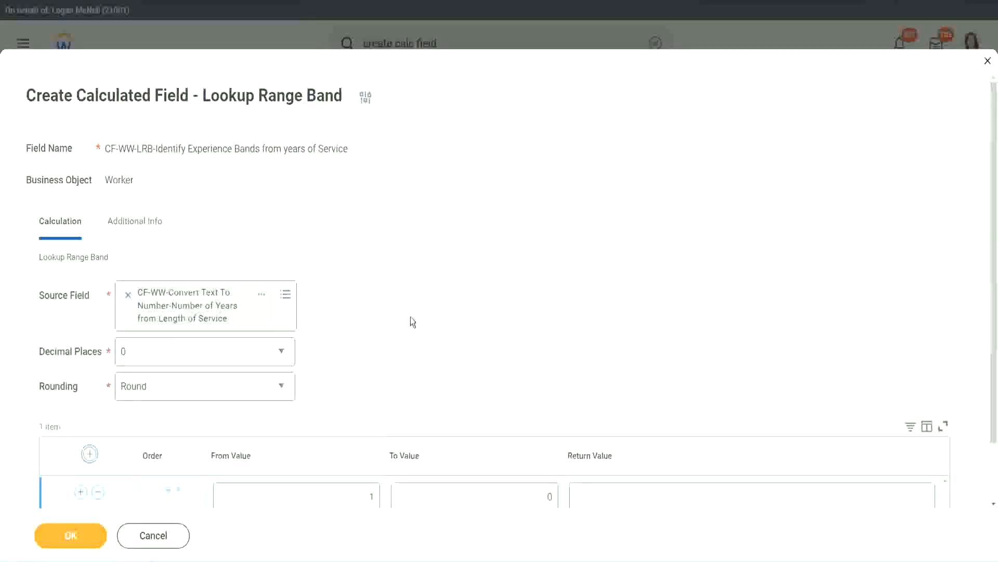
scroll(418, 319, down, 2)
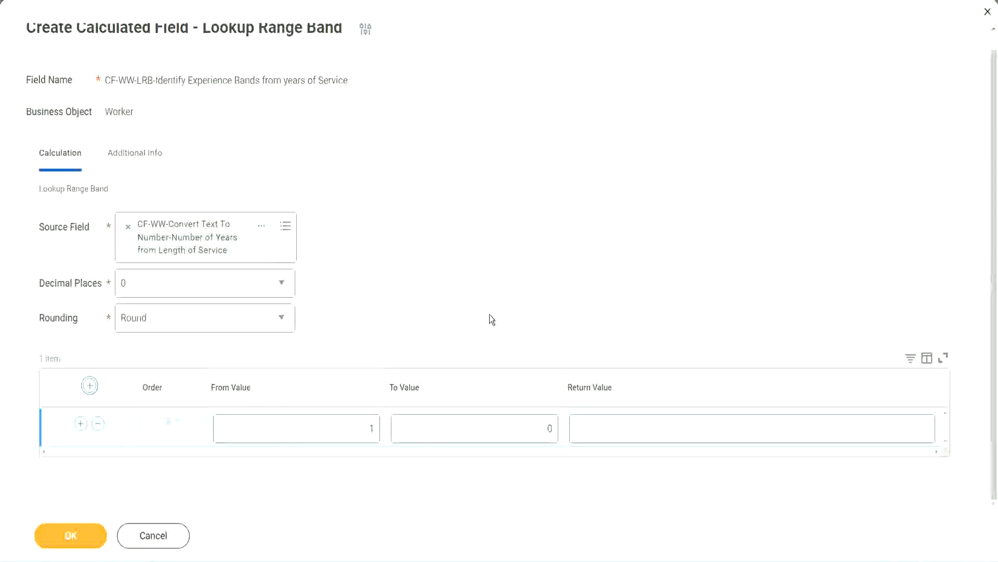
click(364, 433)
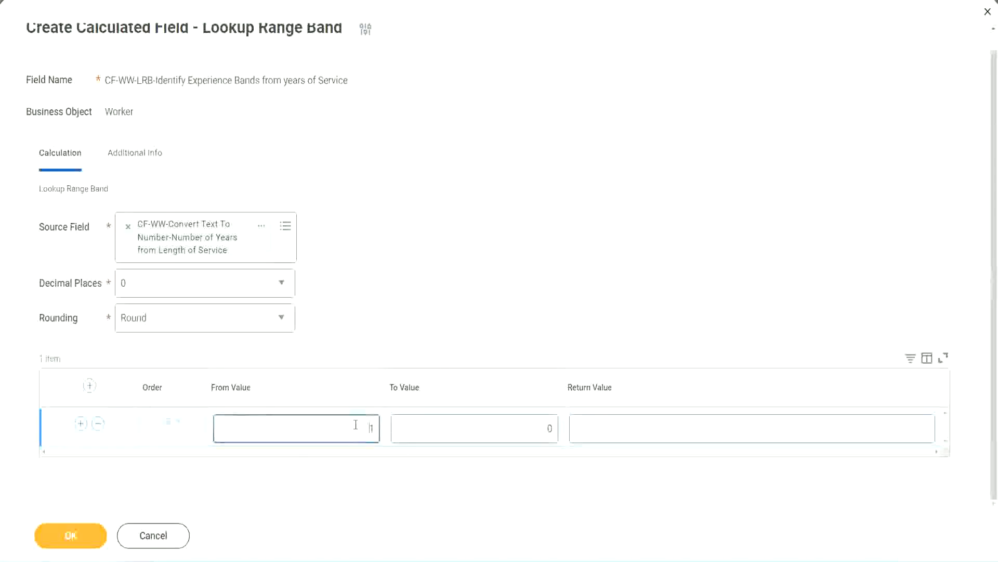
text(0)
key(Tab)
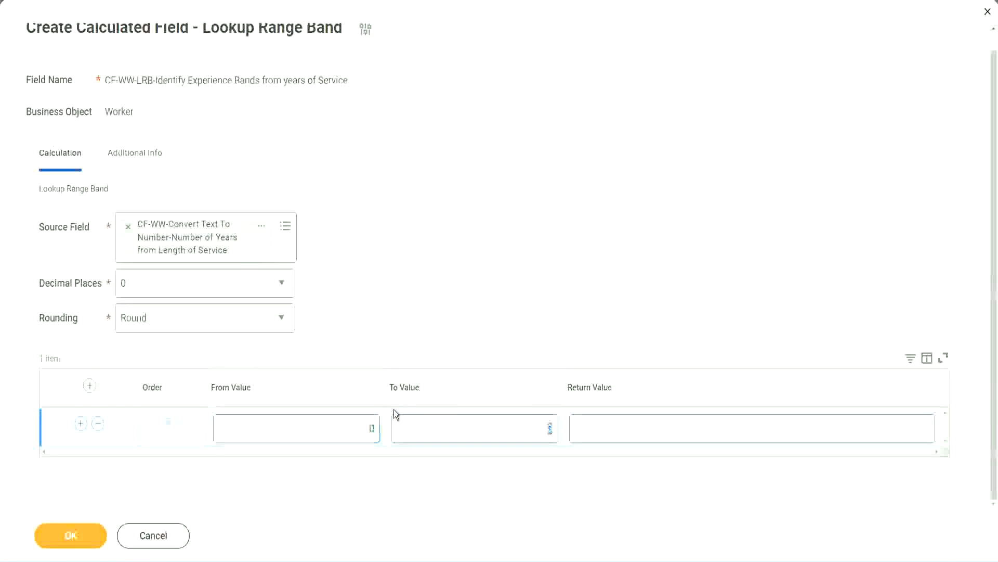
text(7)
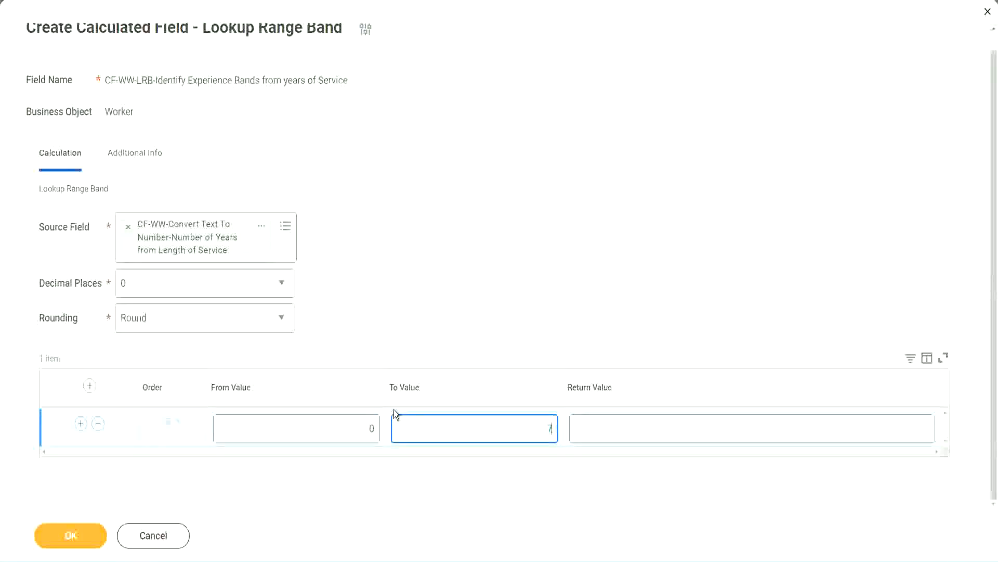
key(Tab)
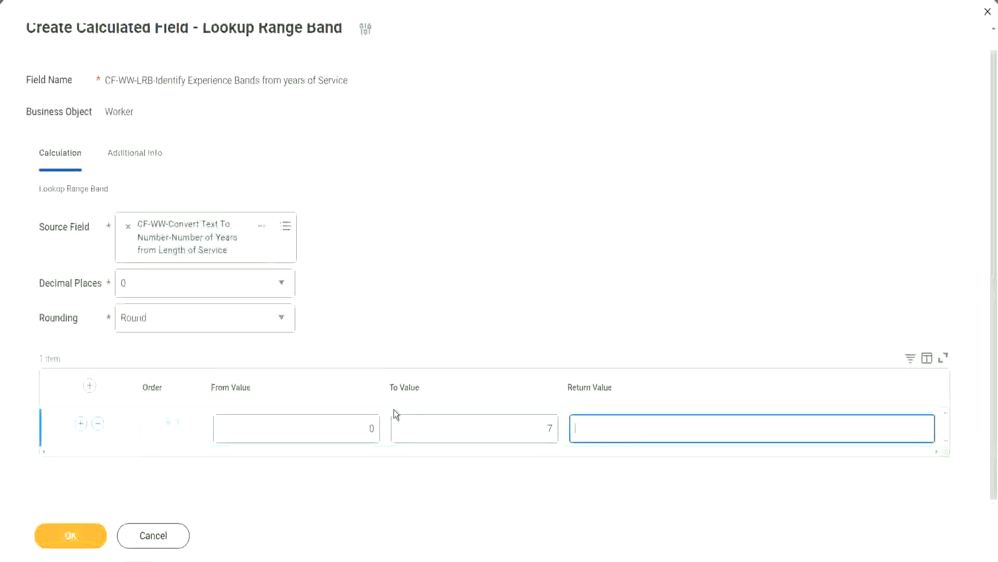
text(Amateur)
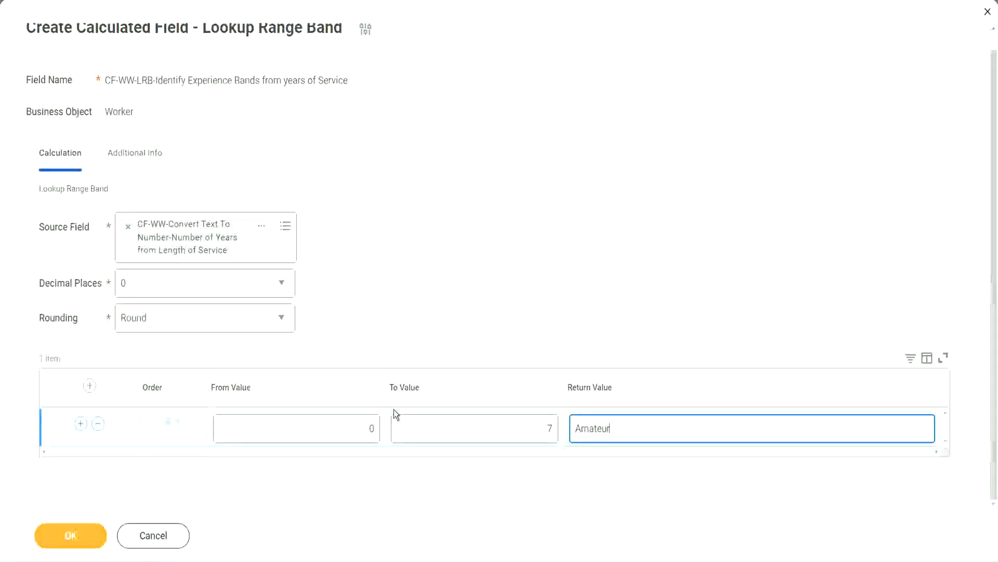
click(346, 431)
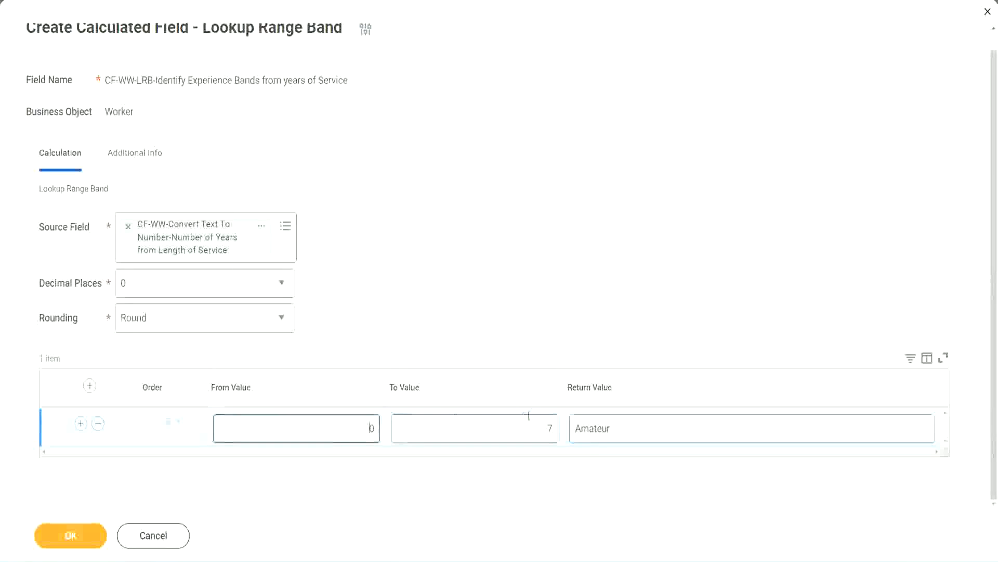
click(540, 422)
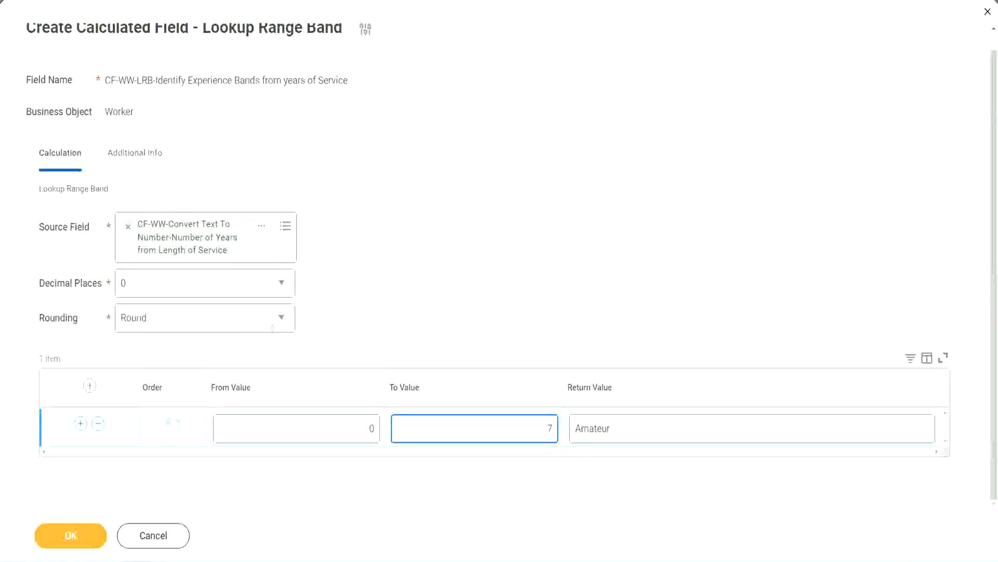
mouse_move(417, 363)
mouse_down()
mouse_move(281, 255)
mouse_move(254, 263)
mouse_up()
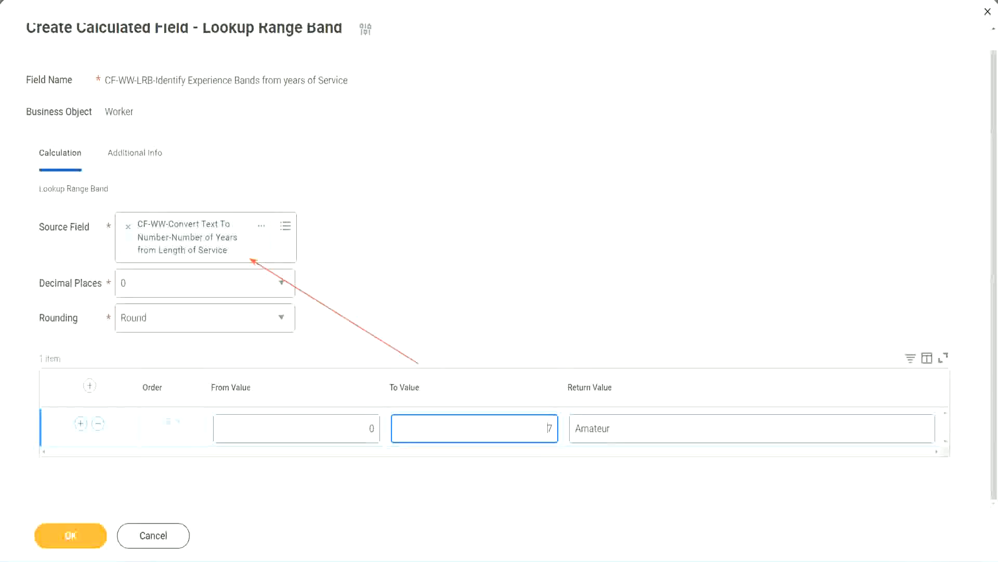
- Add a second range band row from 8 to 15 with the return value Experienced
click(80, 424)
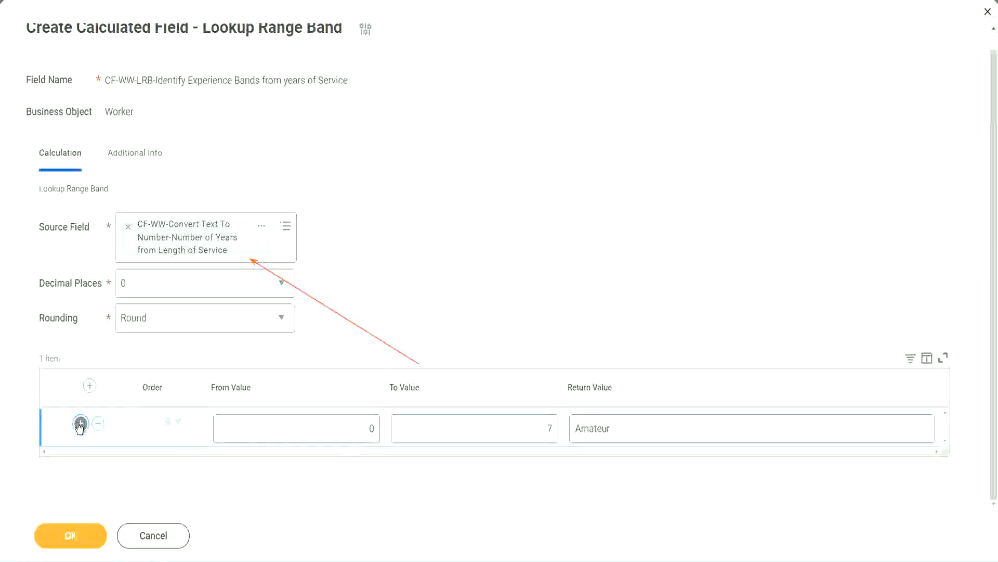
double_click(371, 466)
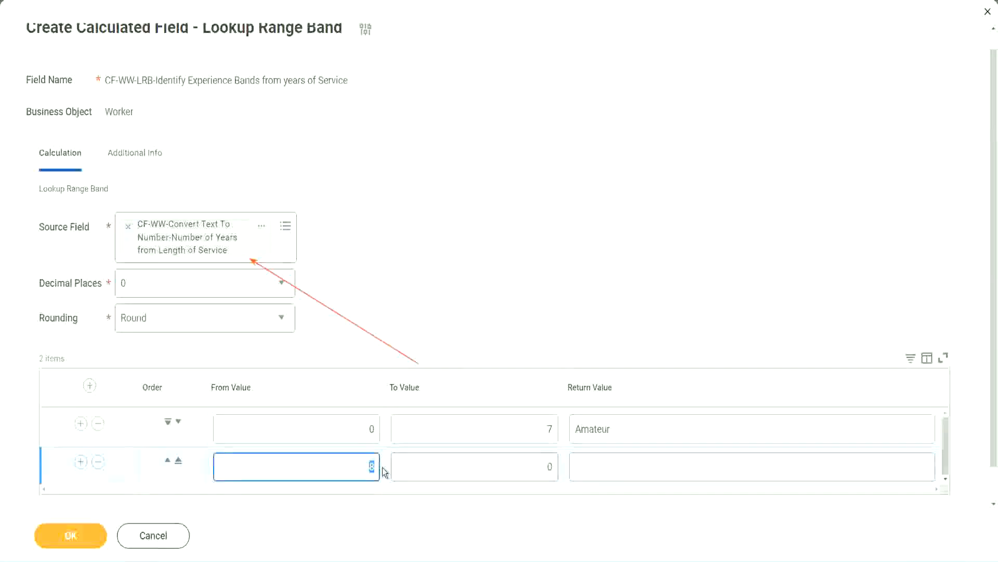
click(361, 435)
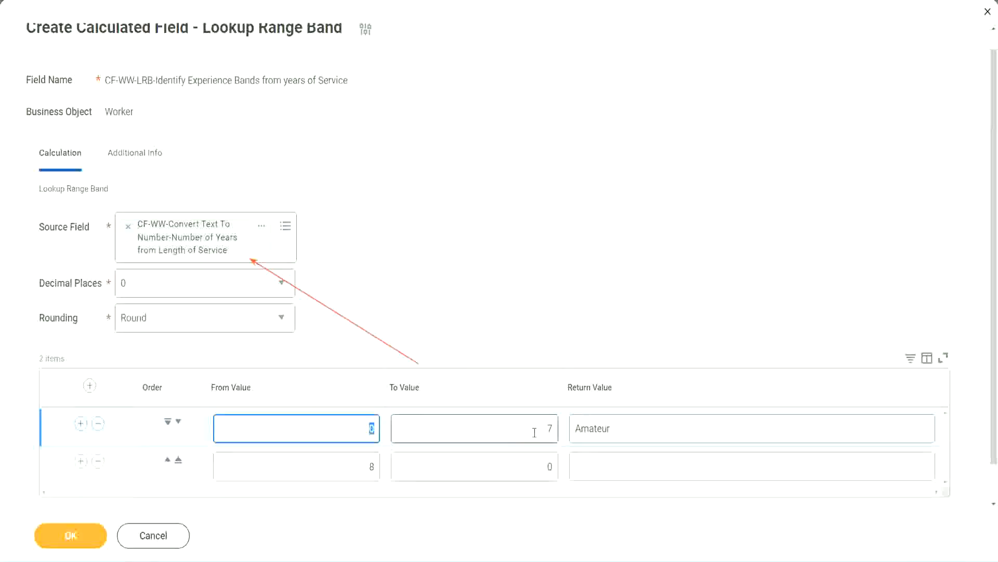
click(544, 432)
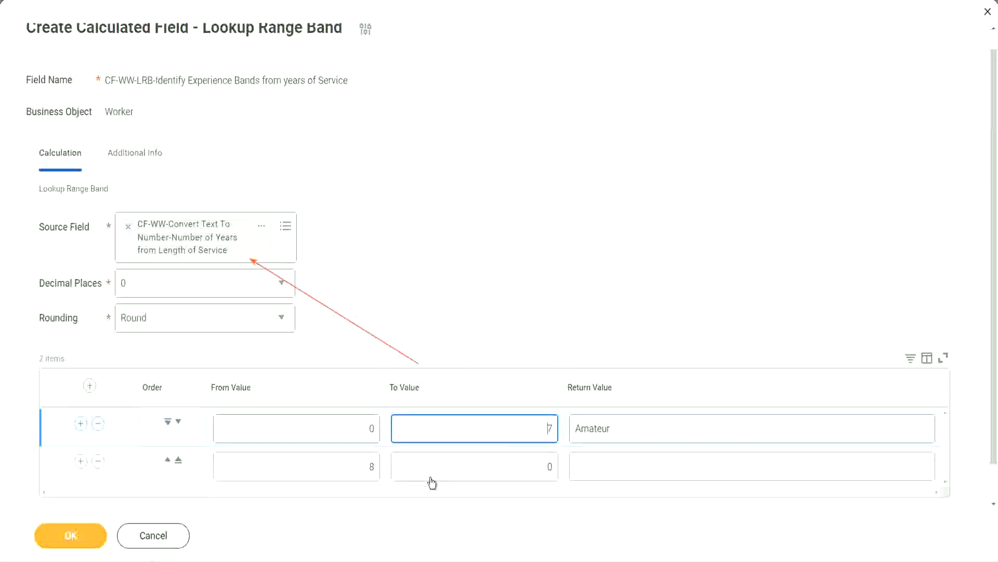
click(356, 467)
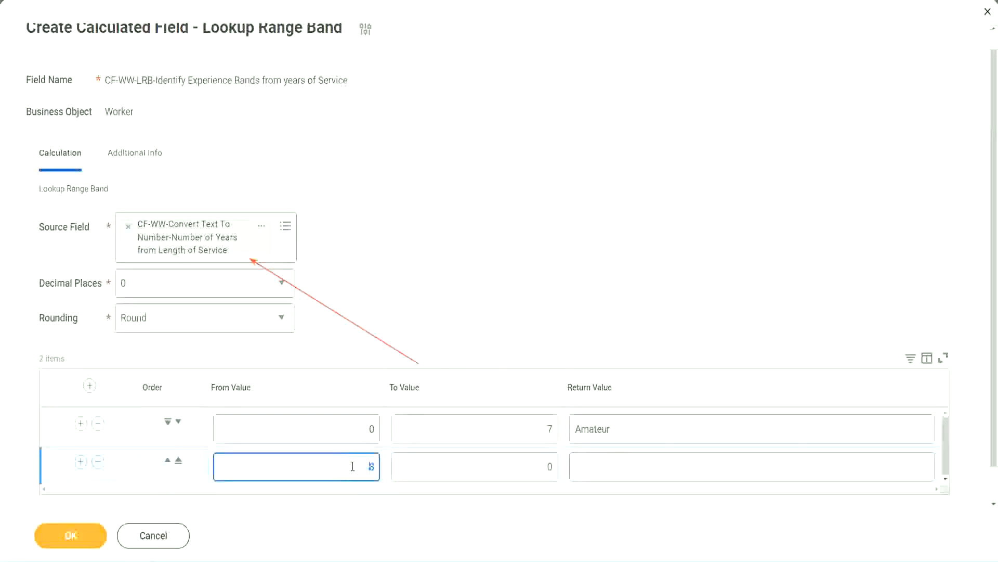
click(540, 467)
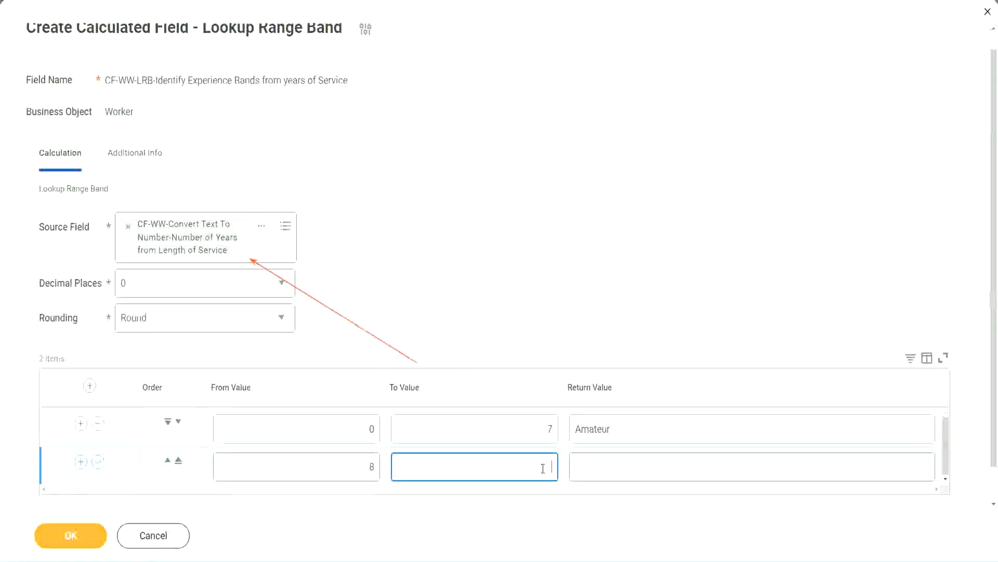
text(15)
click(616, 464)
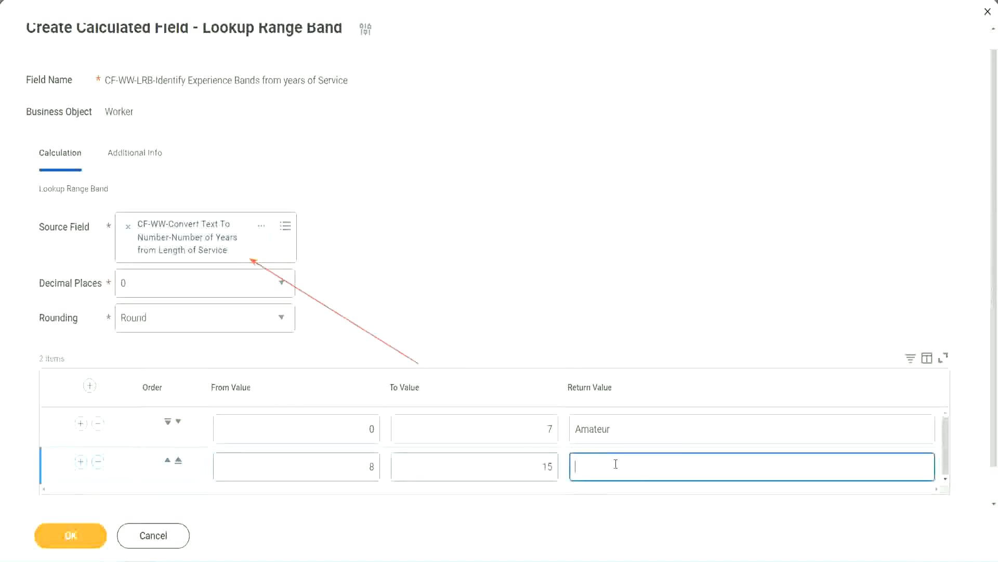
text(Experienced)
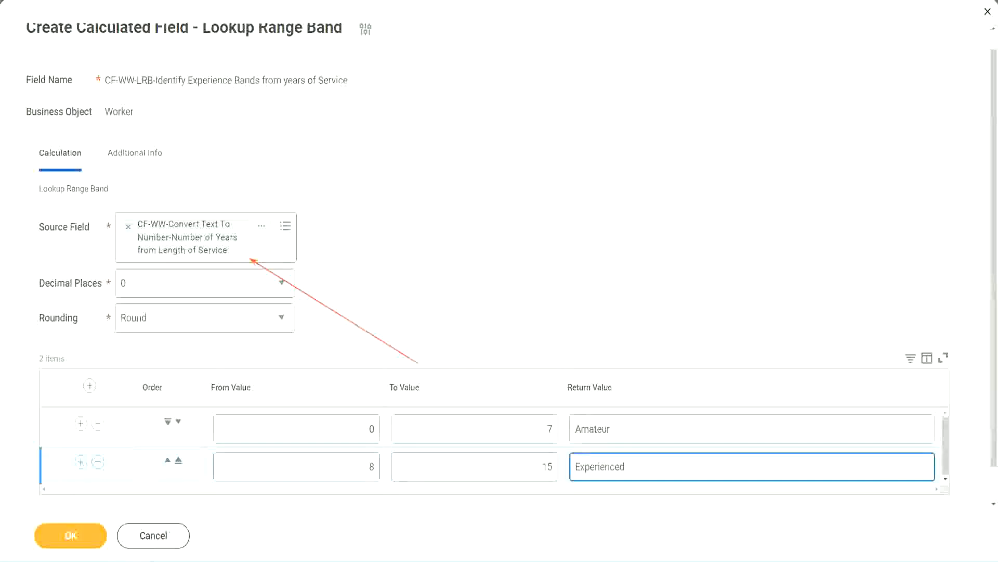
- Add a third range band row from 16 to 30 with the return value Senior
click(81, 462)
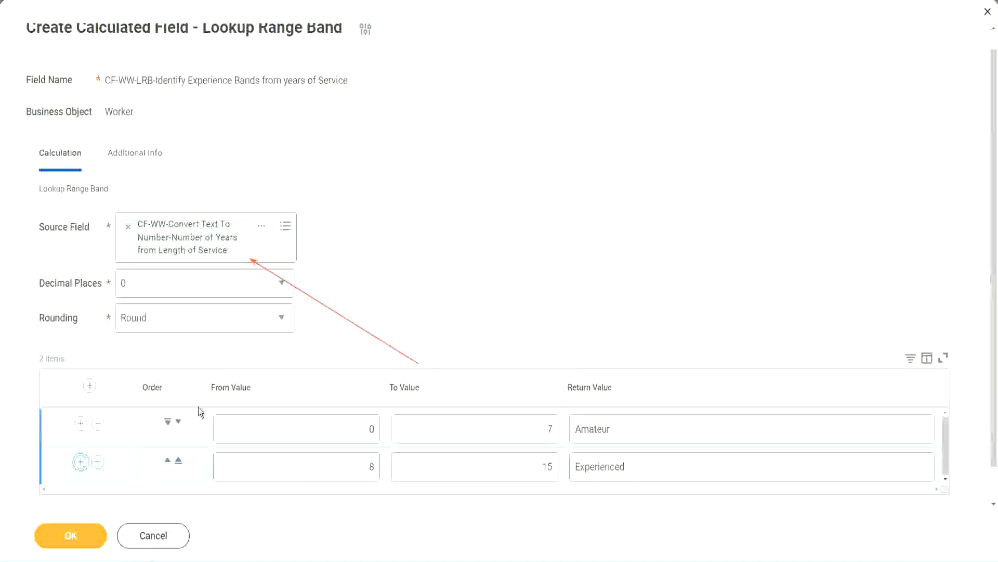
scroll(299, 322, down, 2)
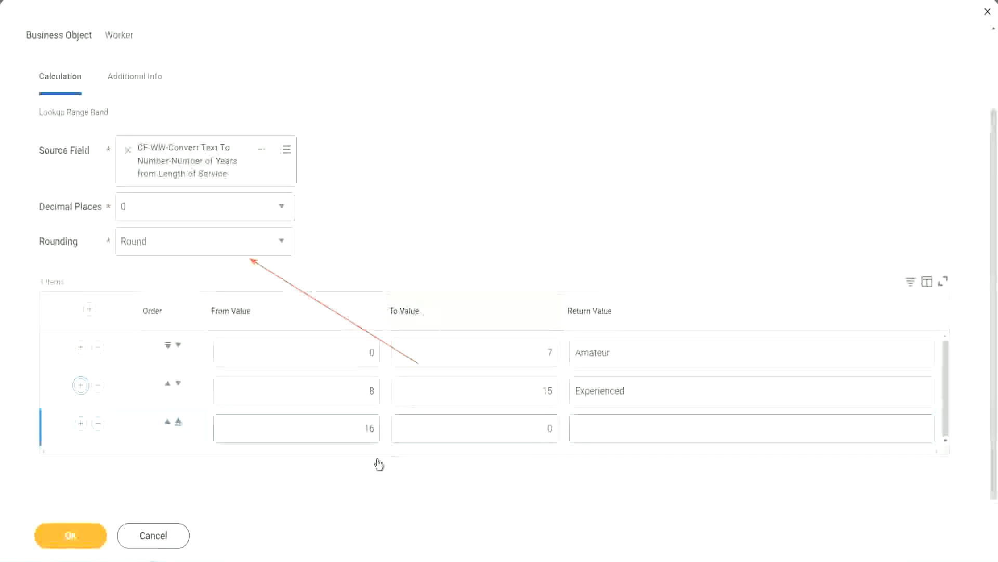
click(346, 433)
click(502, 429)
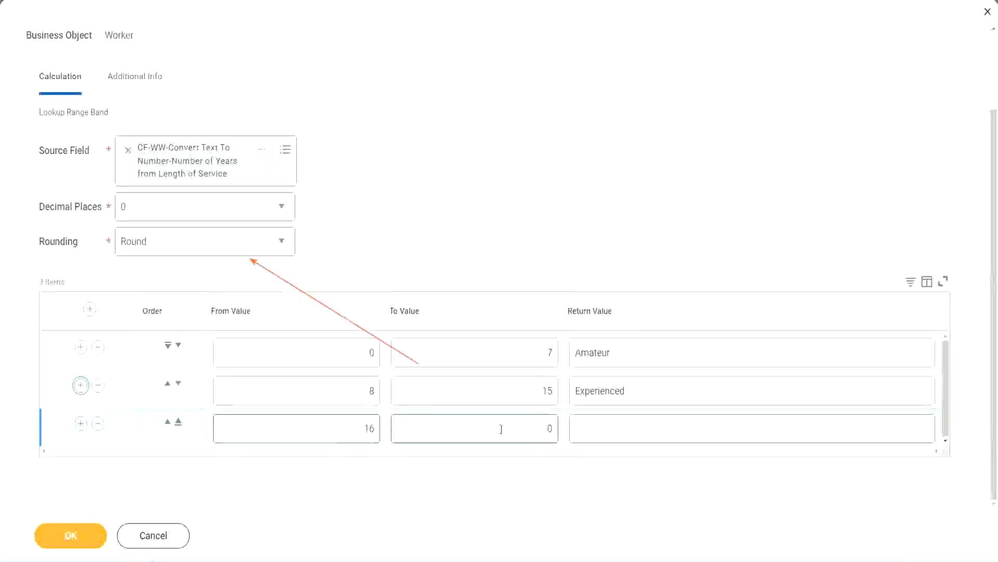
click(528, 427)
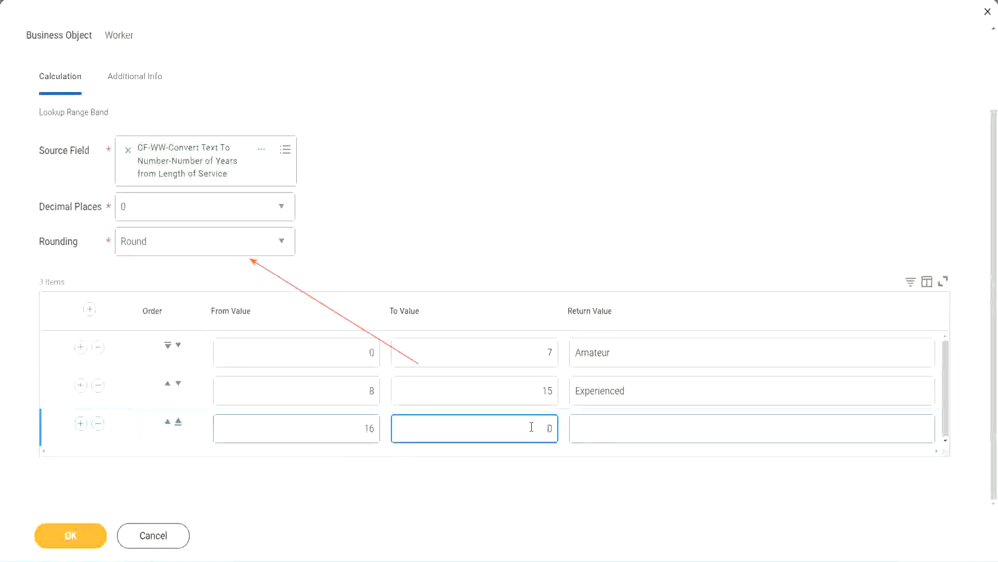
text(30)
key(Tab)
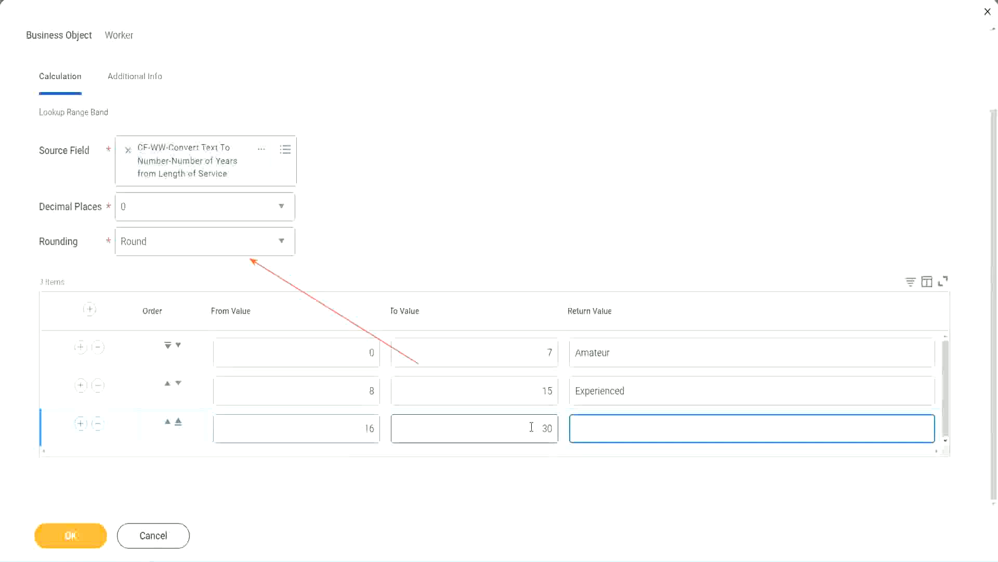
text(Senior)
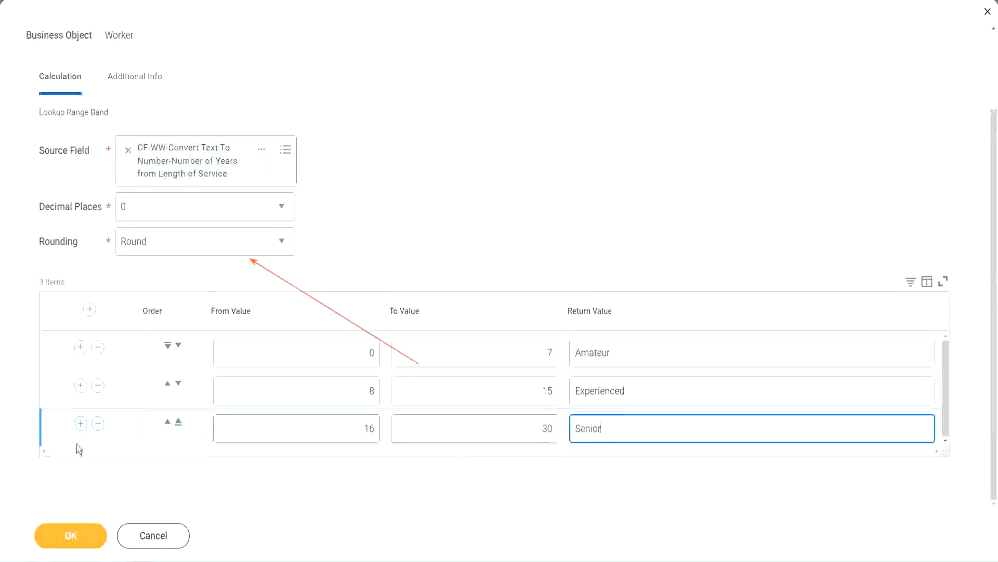
- Add a fourth range band row from 31 to 1000 with the return value Legend
click(80, 424)
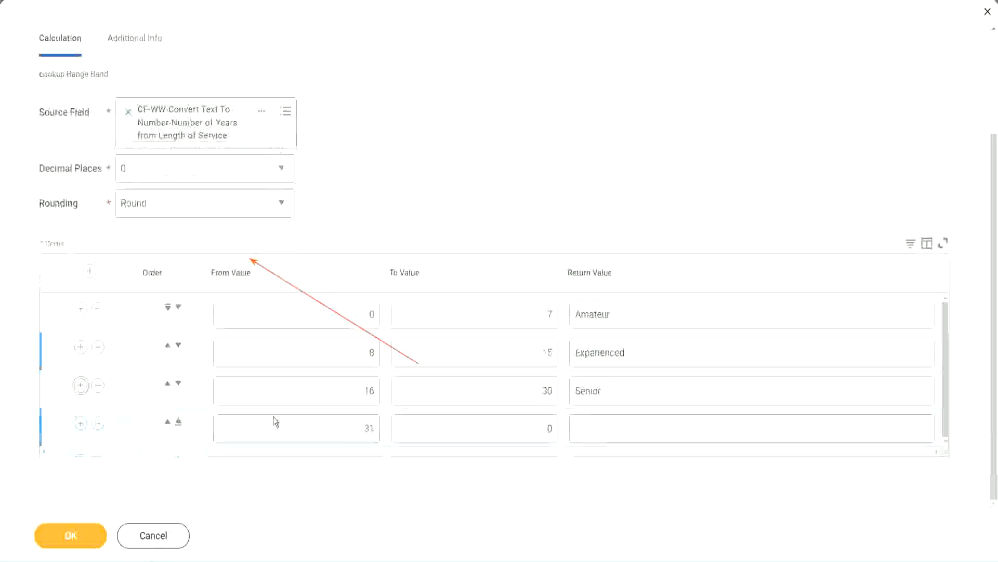
click(329, 422)
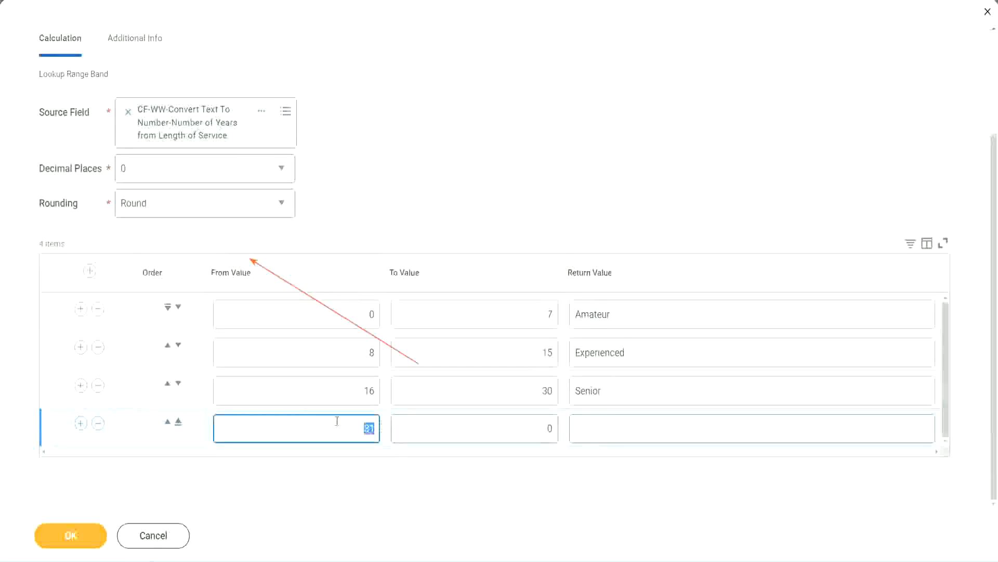
click(538, 429)
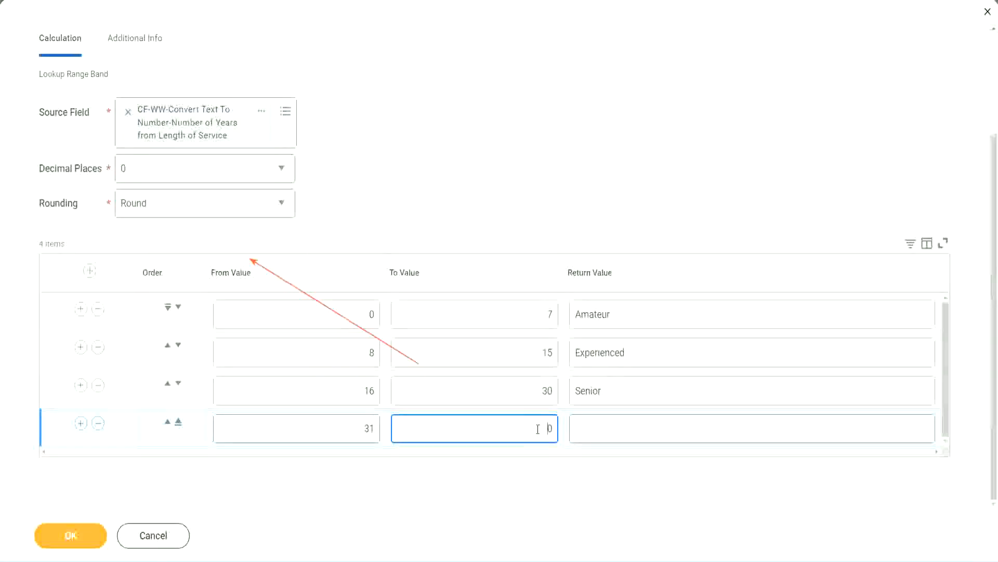
text(1000)
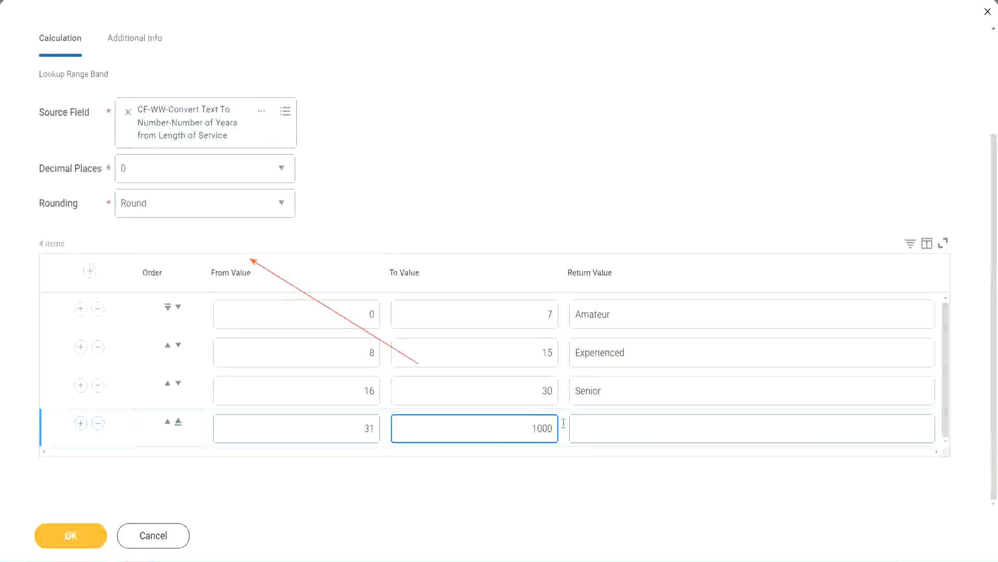
key(ctrl+a)
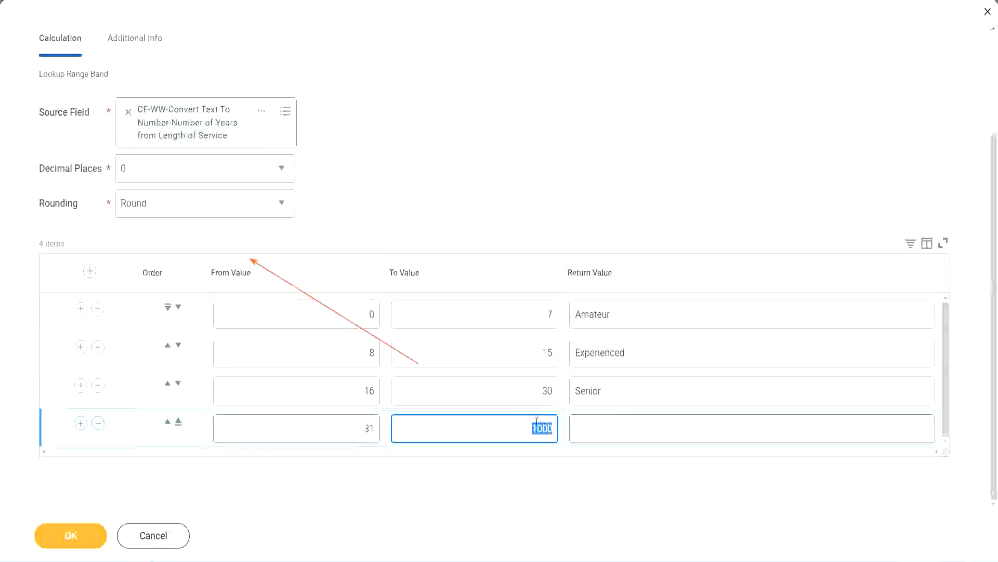
drag(523, 426, 559, 425)
click(623, 427)
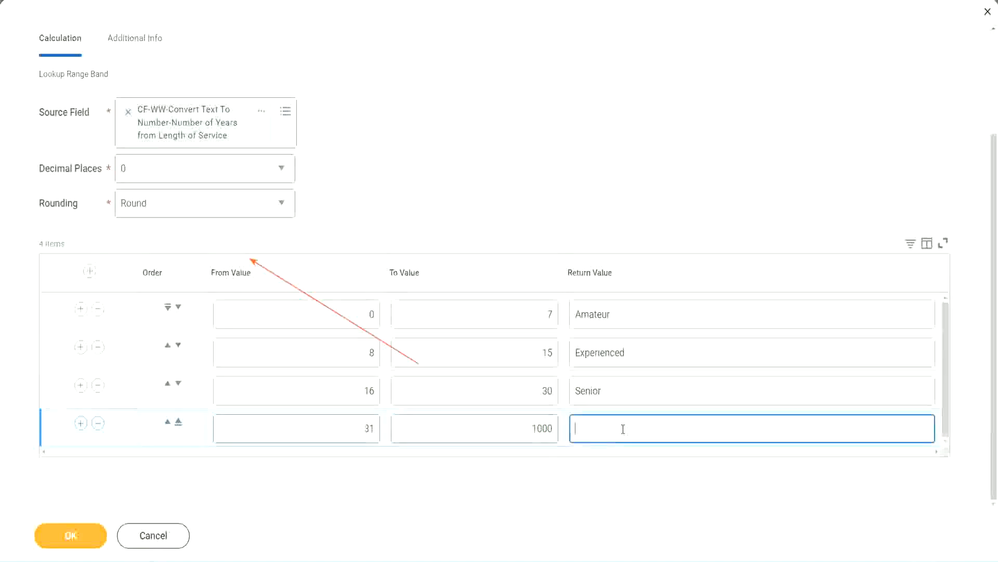
text(Legend)
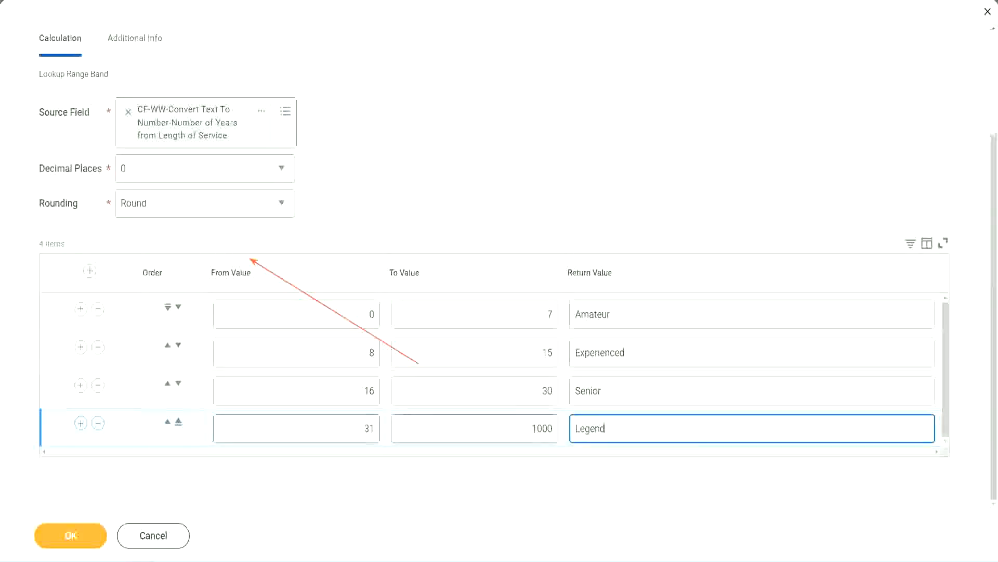
click(464, 172)
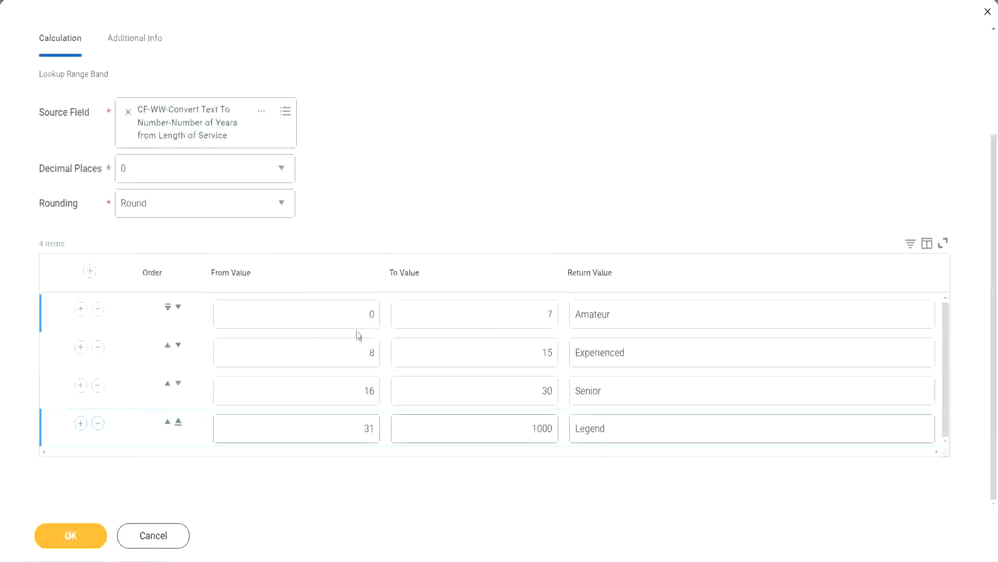
- Review the from, to and return values of the four range band rows
click(649, 307)
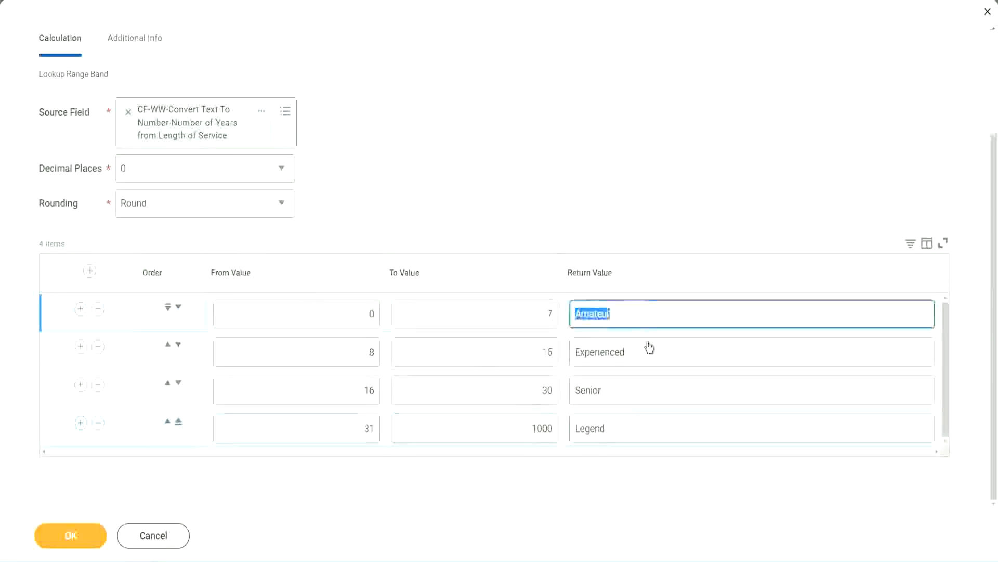
click(637, 356)
click(631, 393)
click(629, 429)
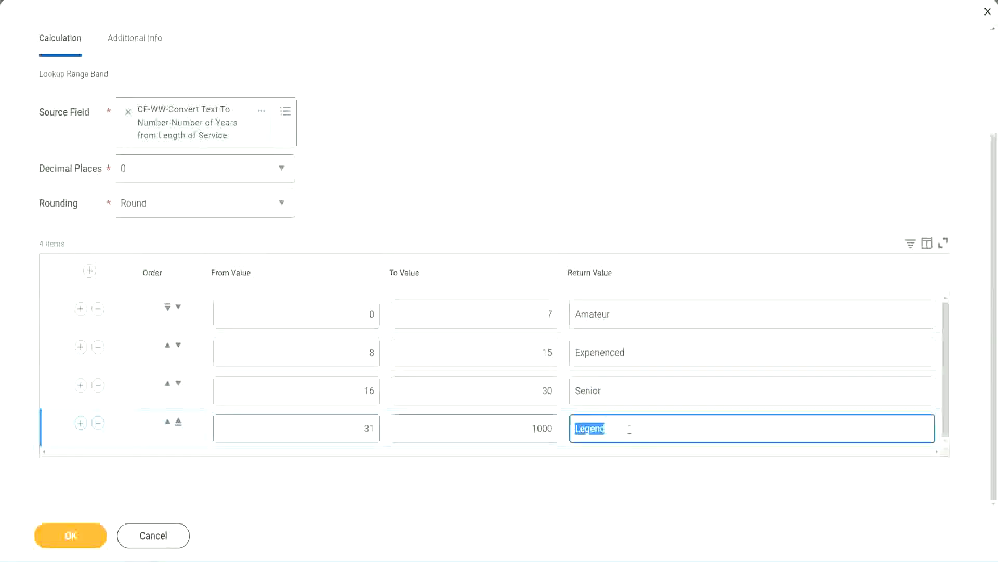
click(318, 315)
click(512, 305)
click(654, 322)
click(647, 358)
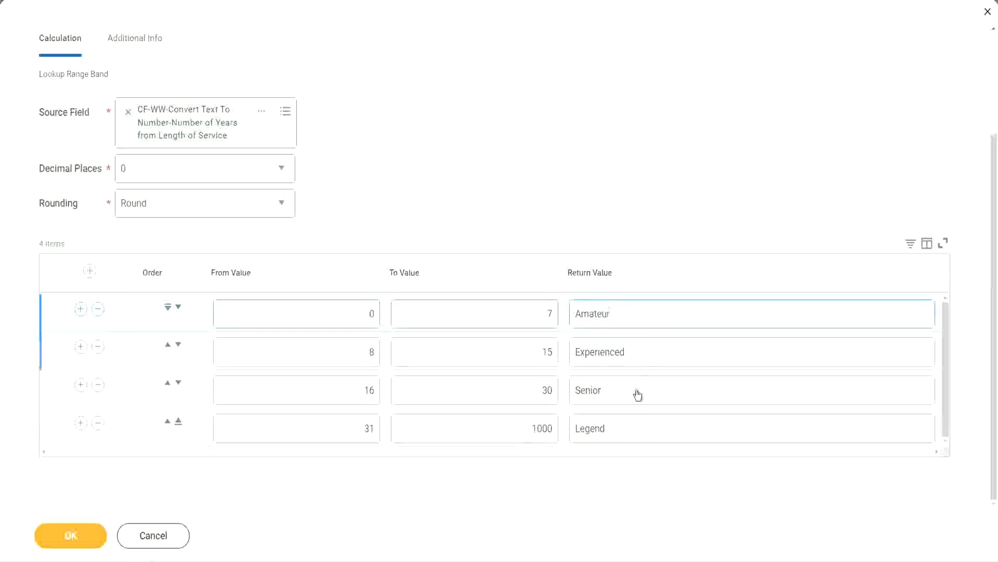
click(637, 395)
click(628, 423)
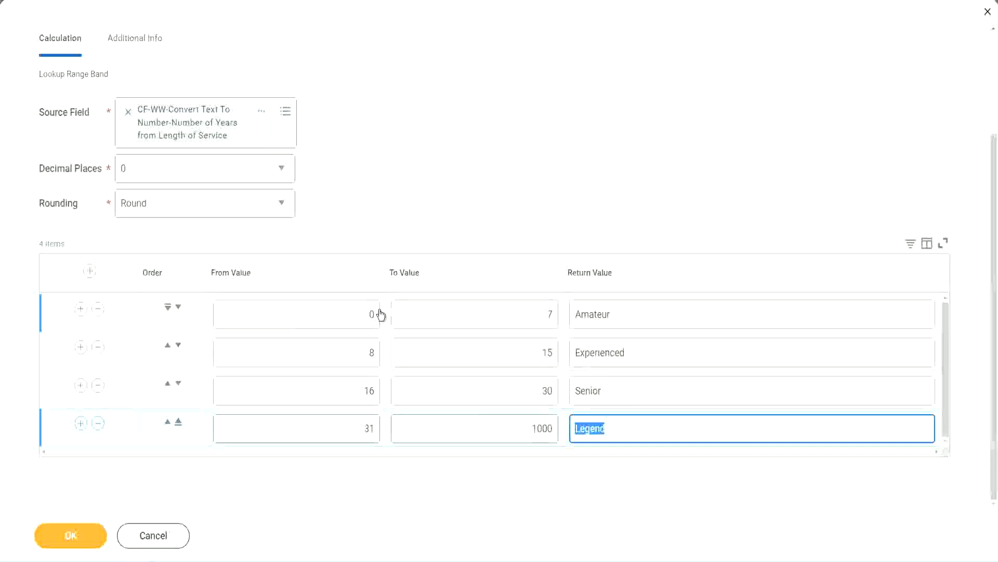
click(483, 253)
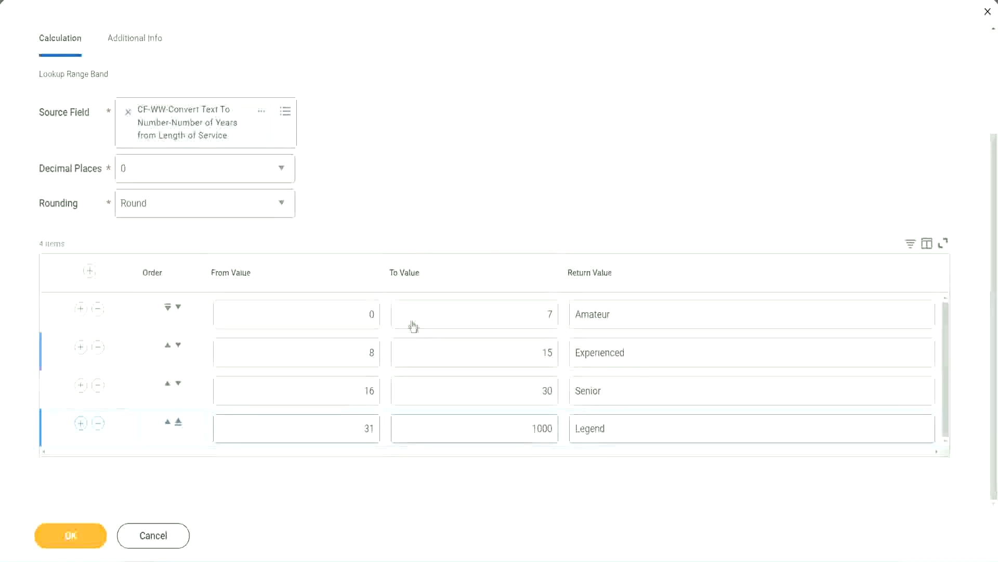
- Save the Lookup Range Band calculated field and copy its name from the save confirmation
click(69, 534)
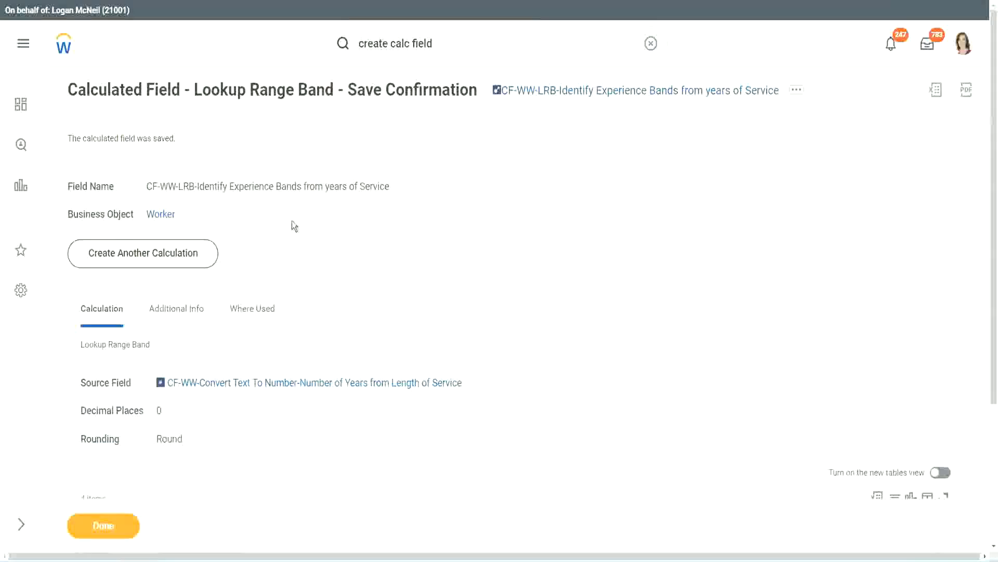
right_click(580, 94)
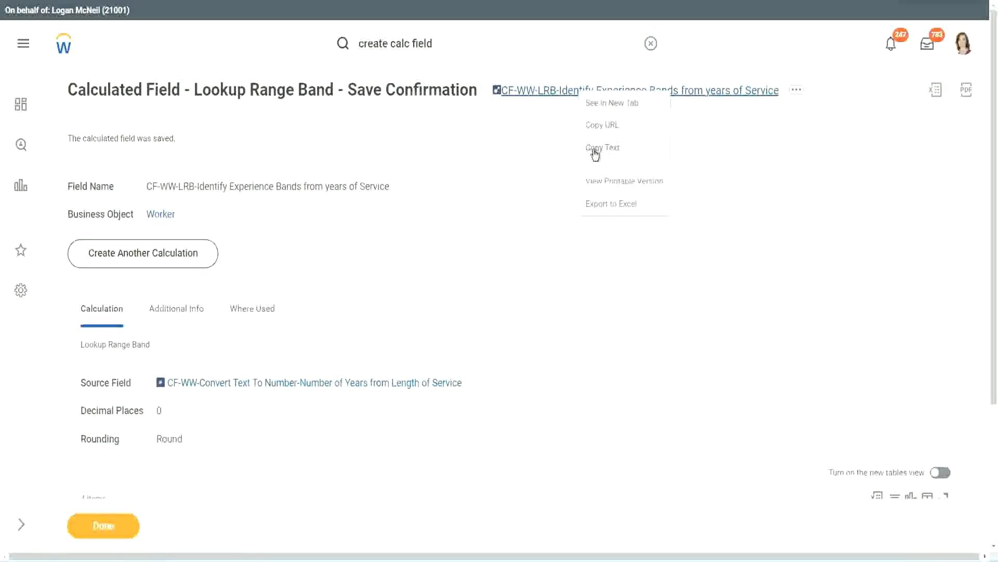
click(596, 151)
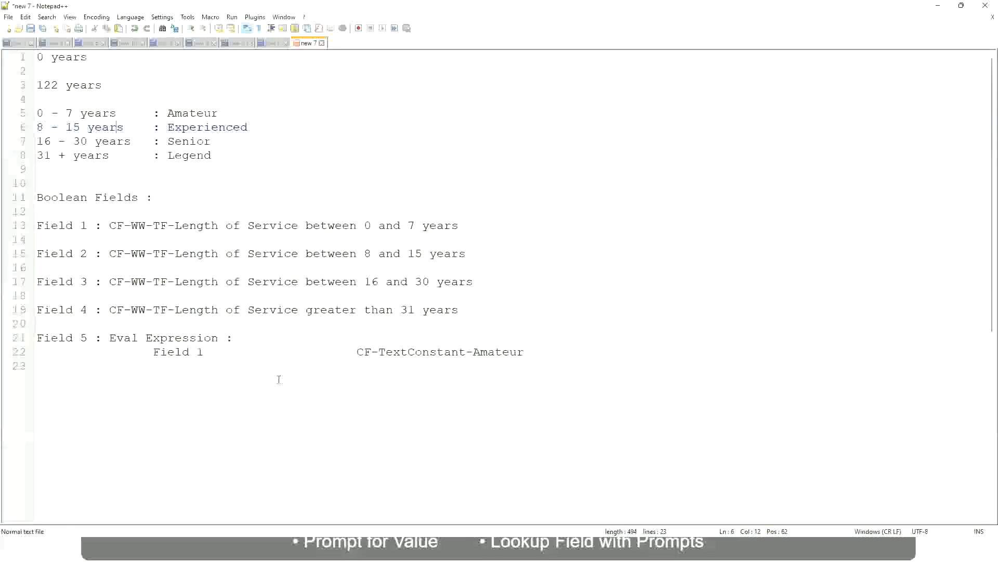
- Start a currency example a few lines below the Eval Expression notes with the amount 10,000 USD
key(Return)
key(Return)
key(Return)
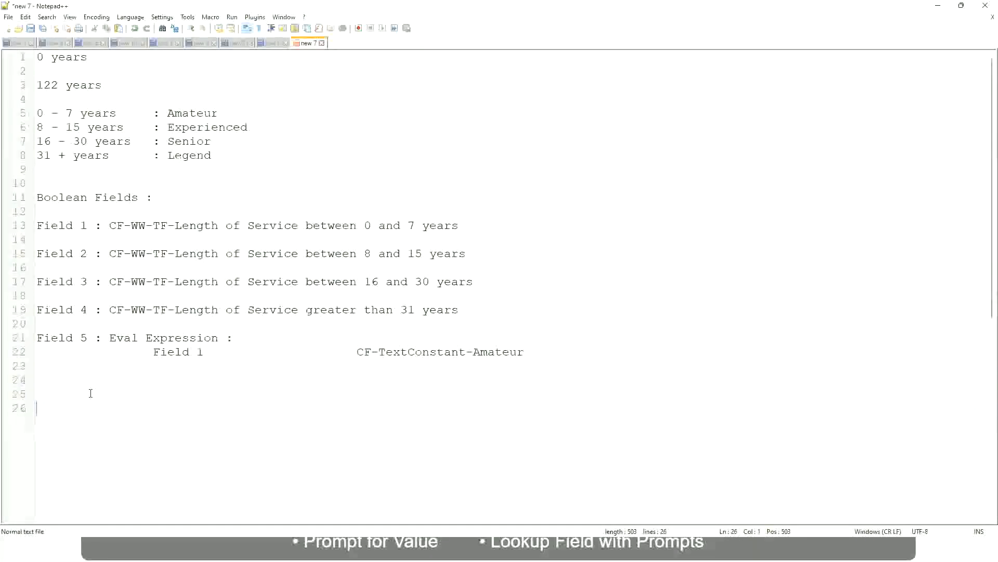
text(10,000 USD)
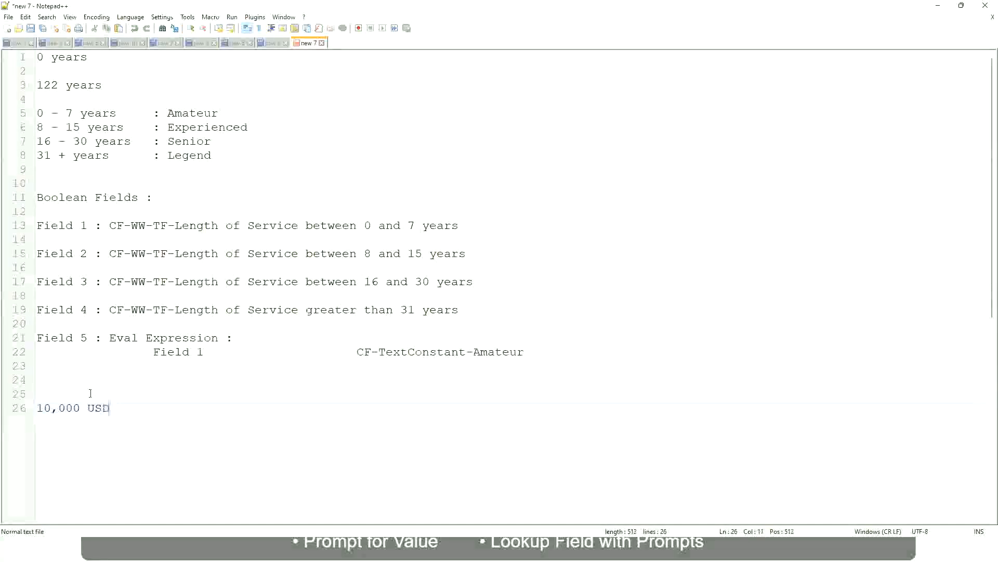
- Add the upper amount 1,000,000 USD on the same line, spaced well apart from 10,000 USD
key(Tab)
key(Tab)
key(Tab)
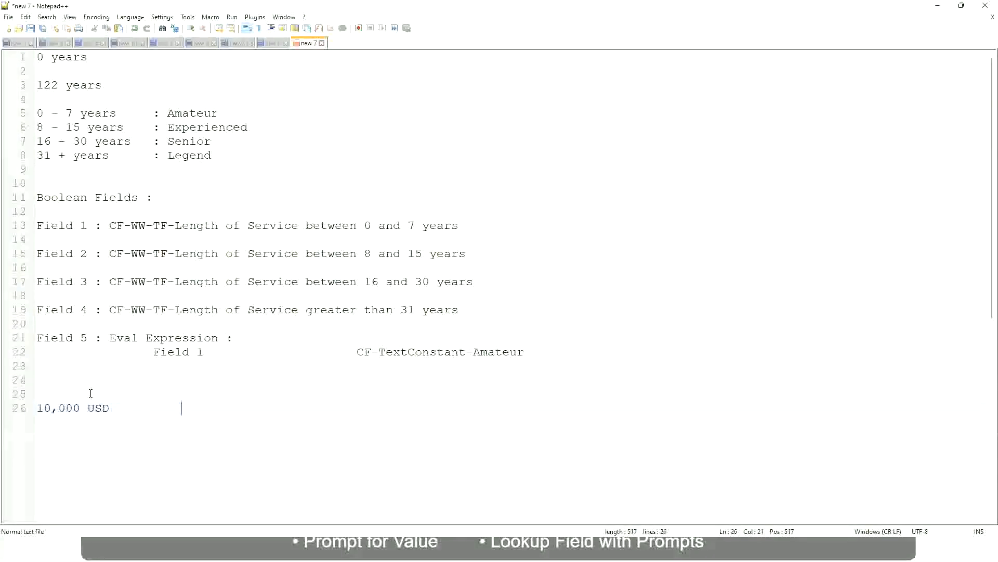
text(1,000,000)
key(Left)
key(Left)
key(Left)
key(Left)
key(Left)
key(Left)
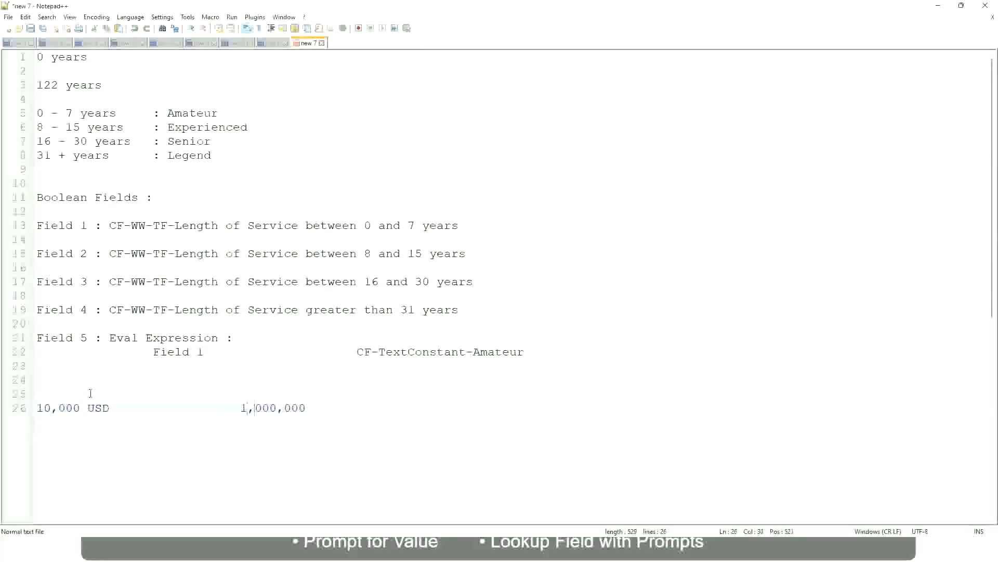
key(Right)
key(Right)
key(Right)
key(Right)
key(Right)
key(Right)
key(Right)
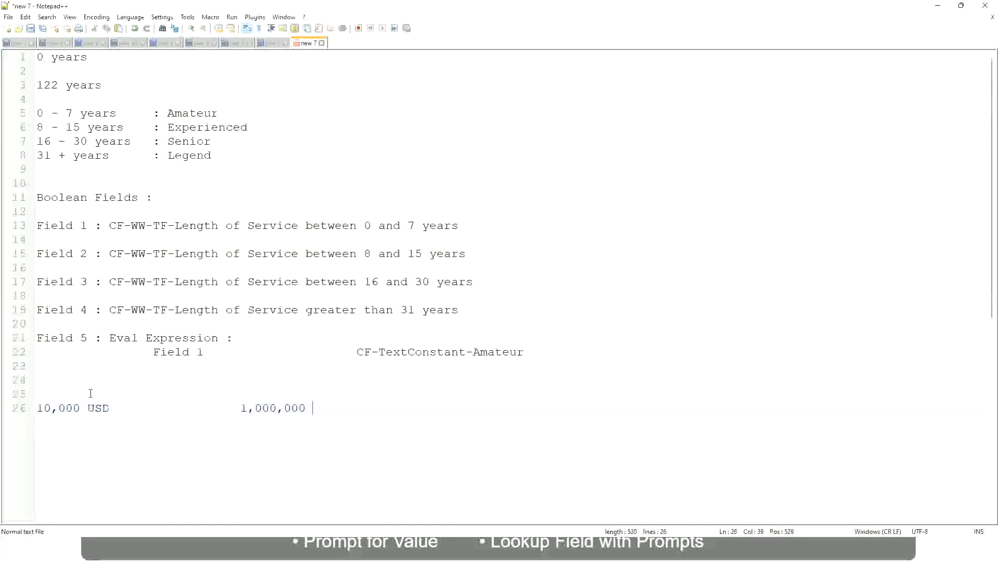
text(USD)
- Below the two USD amounts, leave a blank line and add the band "10 - 50,000 : Low"
key(Return)
key(Return)
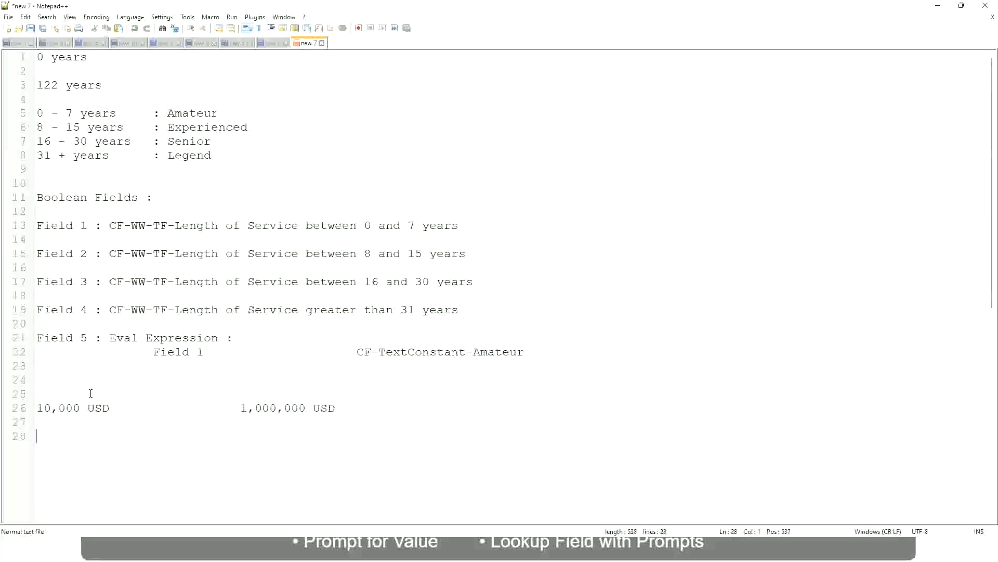
text(10 - 50,000             : Low)
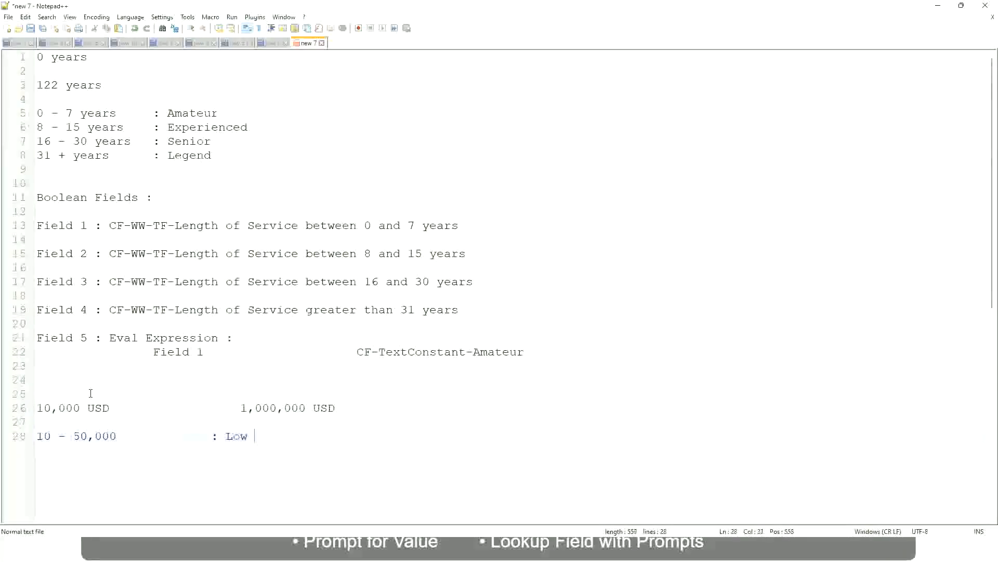
- Add the band "50,001 - 150,000 : Medium" directly under the Low band, aligning its label
key(Return)
key(Return)
key(Up)
text(5)
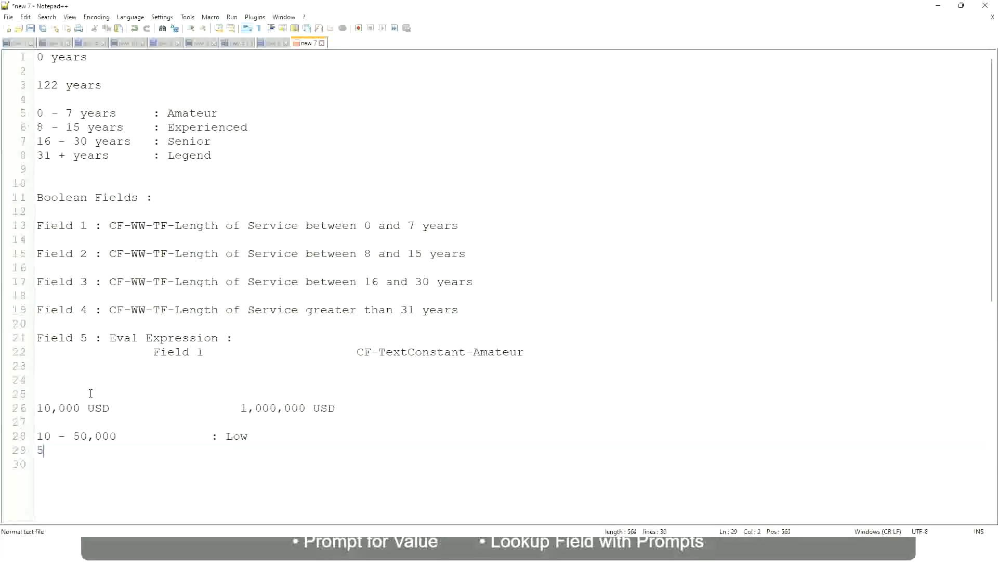
text(0,001 - 150,000)
key(Tab)
key(Tab)
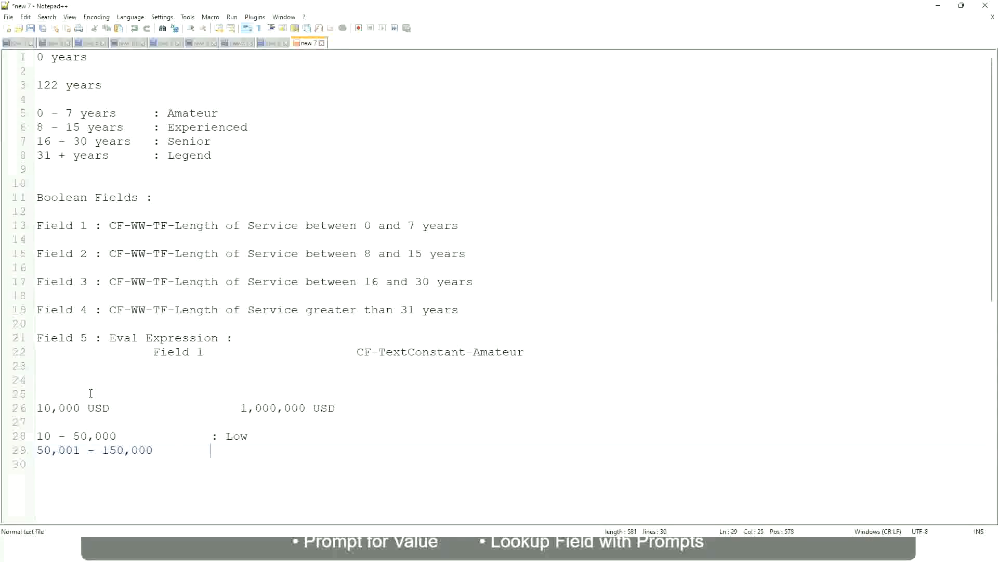
text(: Medium)
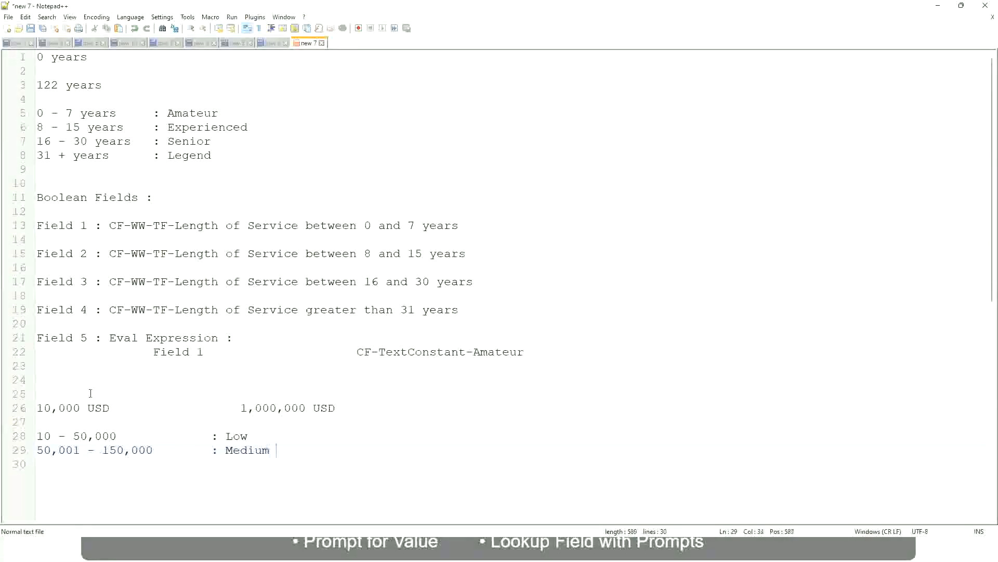
- Add the band "> 150,000 : High" under the Medium band, with its label aligned to the others
key(Return)
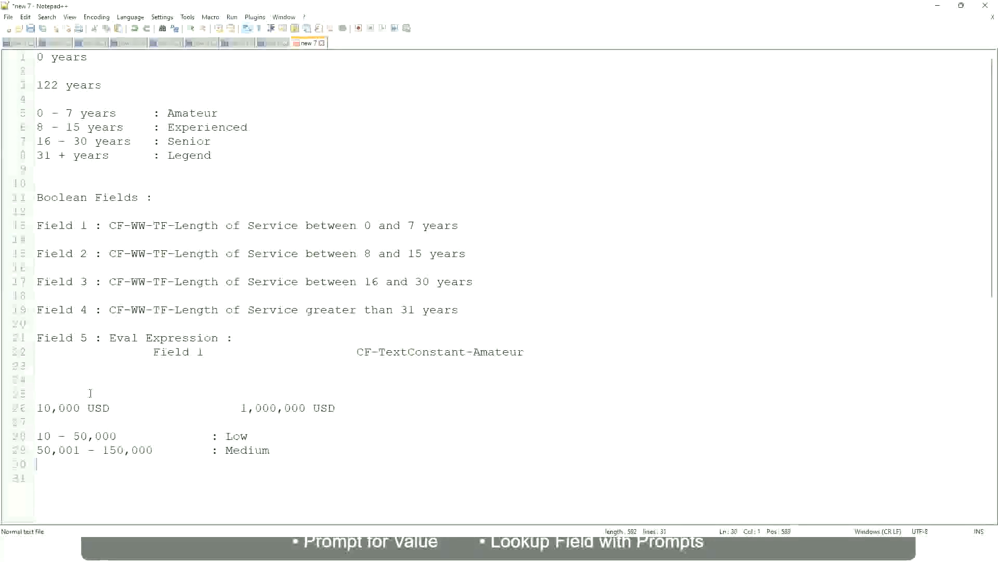
text(> 1)
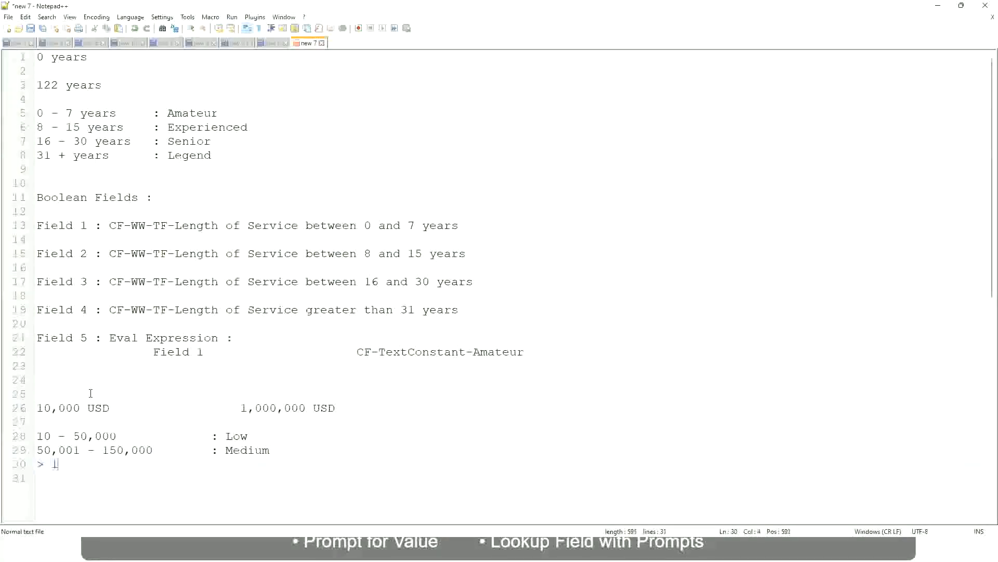
text(50,000)
key(Tab)
key(Tab)
key(Tab)
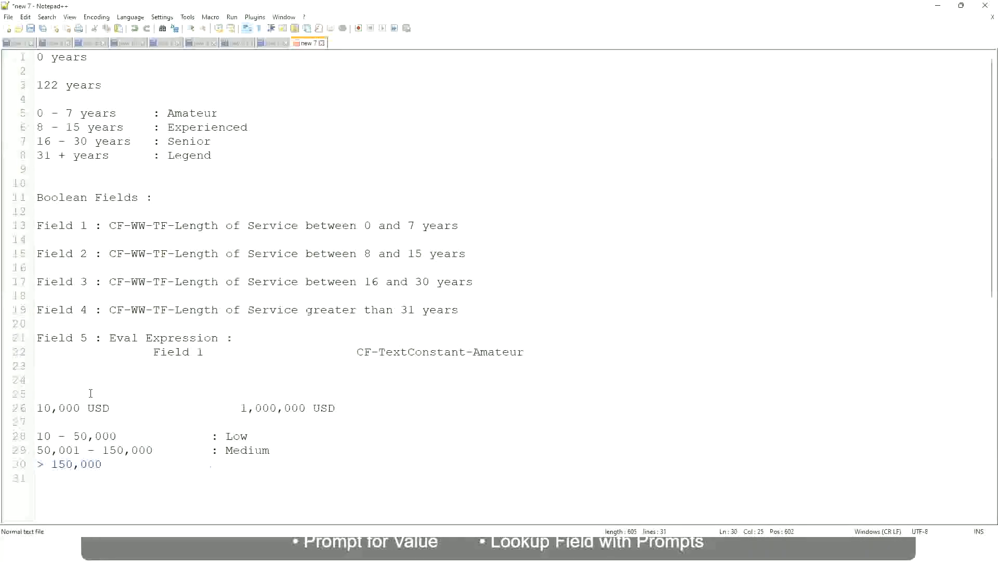
text(: High)
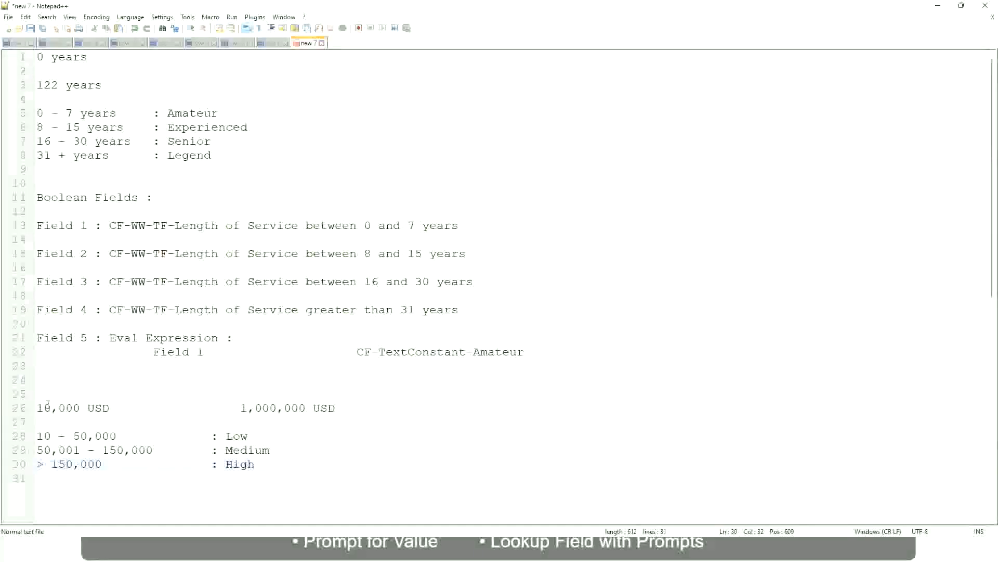
- Review the lower and upper USD amounts against the Low, Medium and High bands in the currency example
click(32, 408)
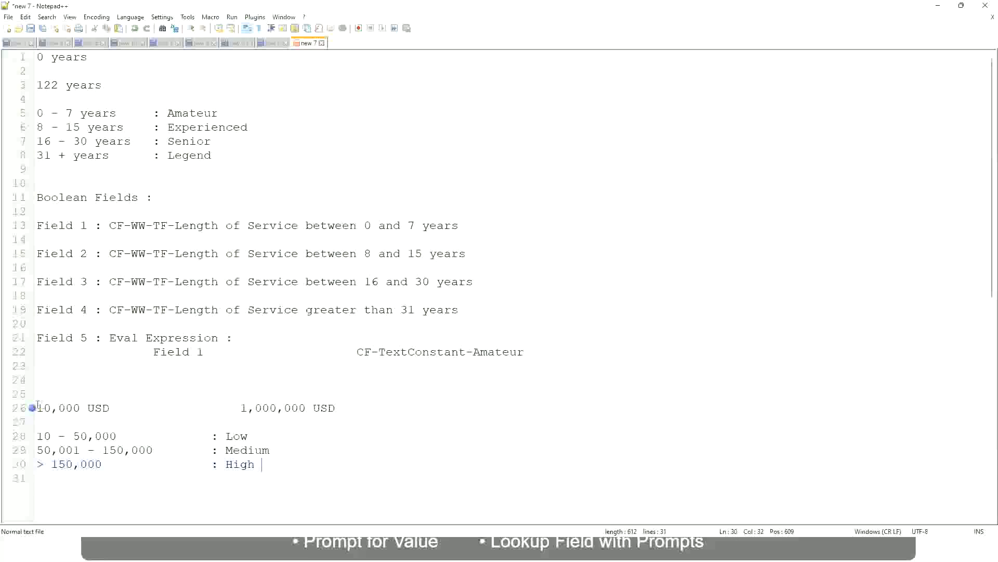
click(33, 408)
click(44, 408)
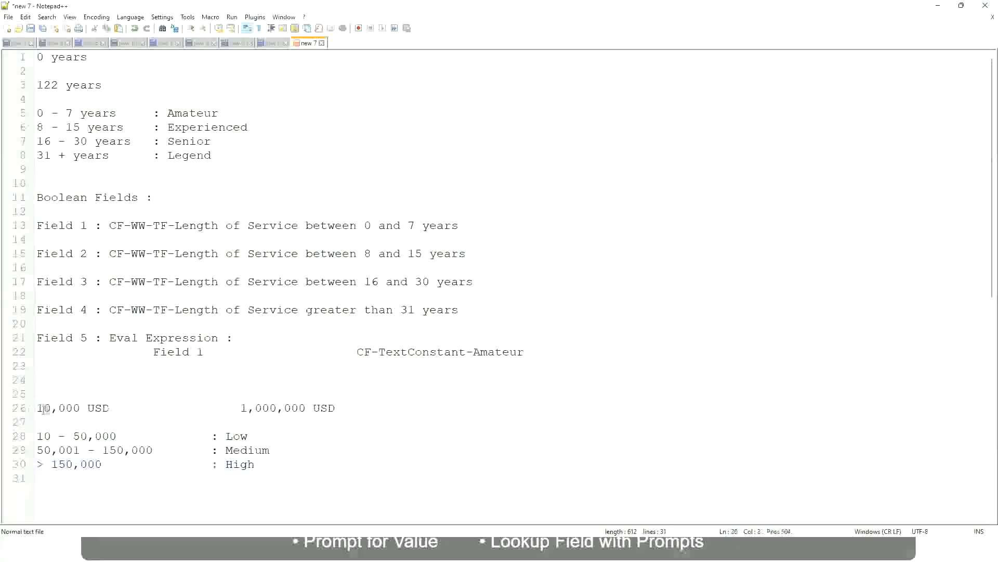
double_click(298, 407)
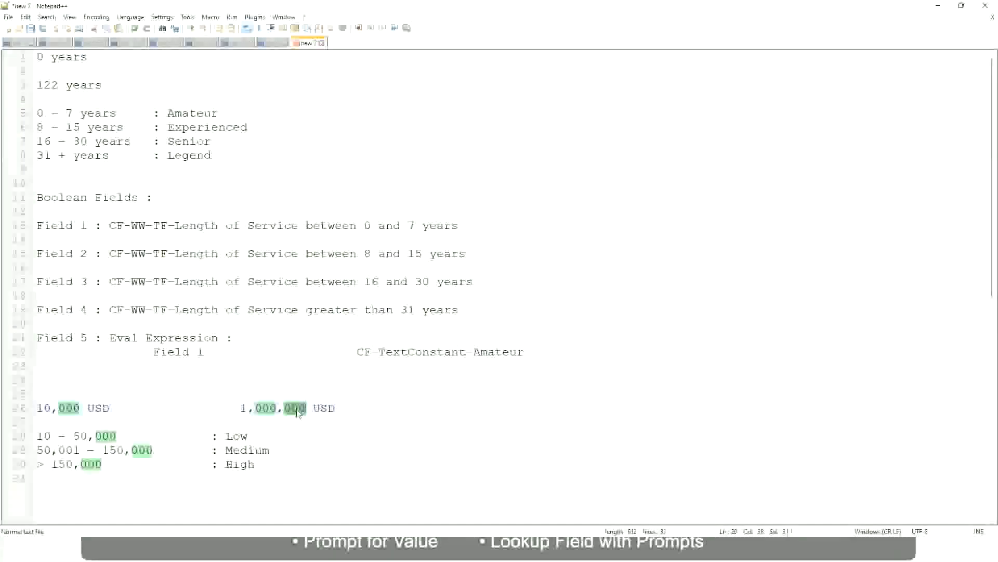
click(207, 450)
click(33, 407)
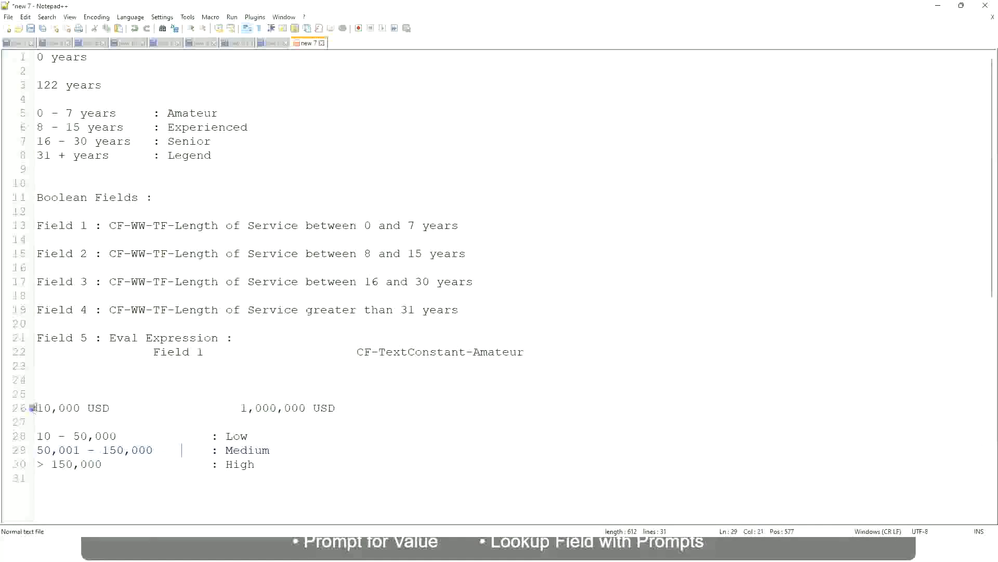
click(307, 408)
click(240, 437)
click(240, 465)
click(256, 460)
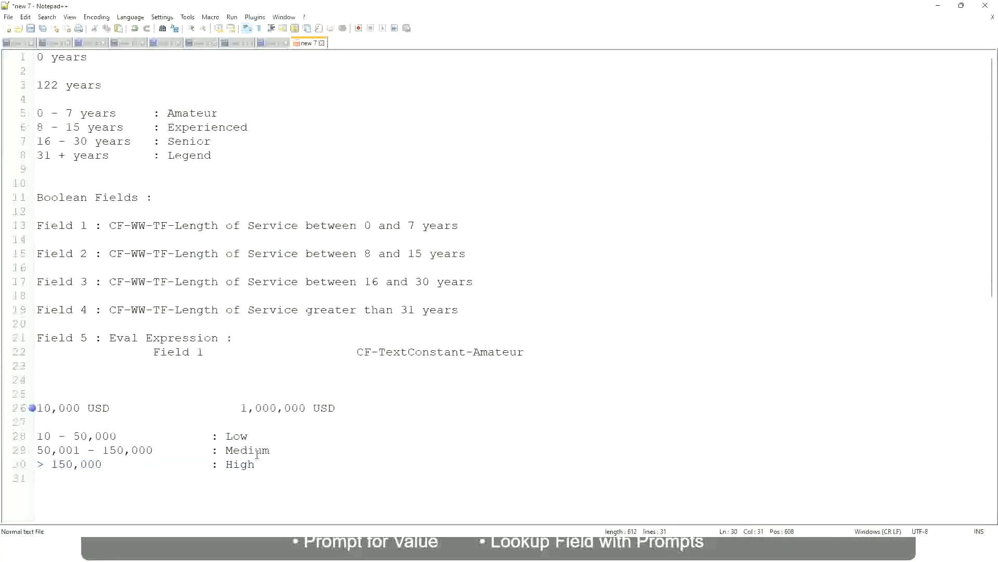